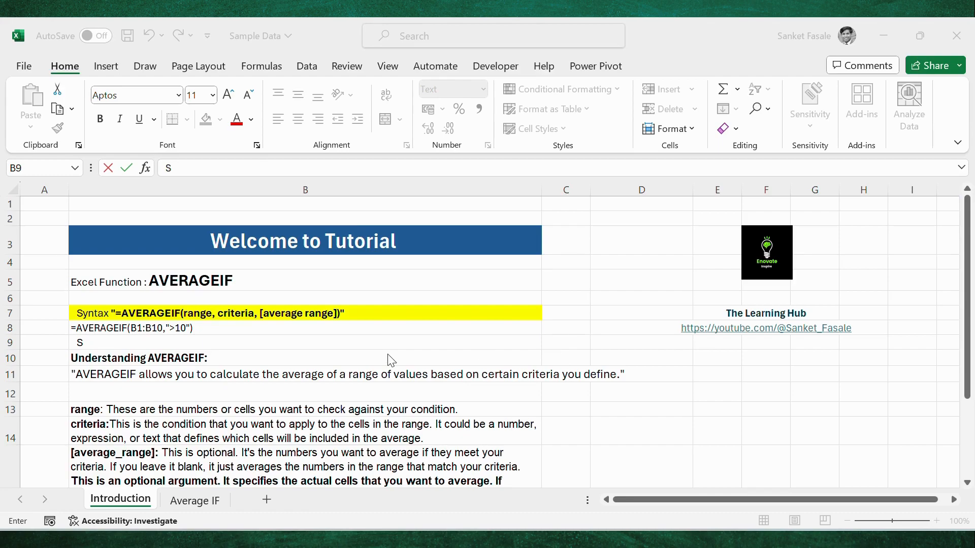
Open the Average IF sheet and examine its two questions and the sales table's columns from Order ID to Total Sales.
{"action": "left_click", "coordinate": [193, 504]}
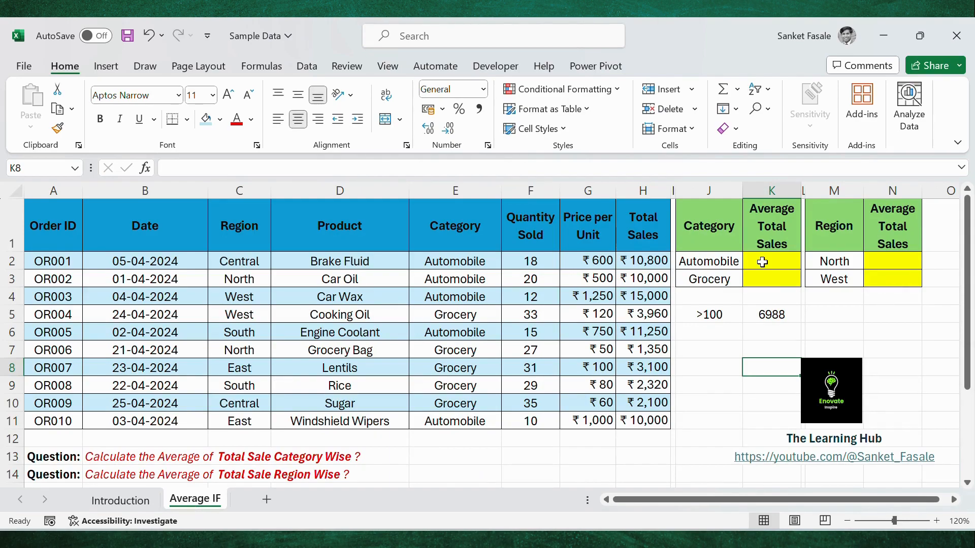
{"action": "left_click", "coordinate": [385, 455]}
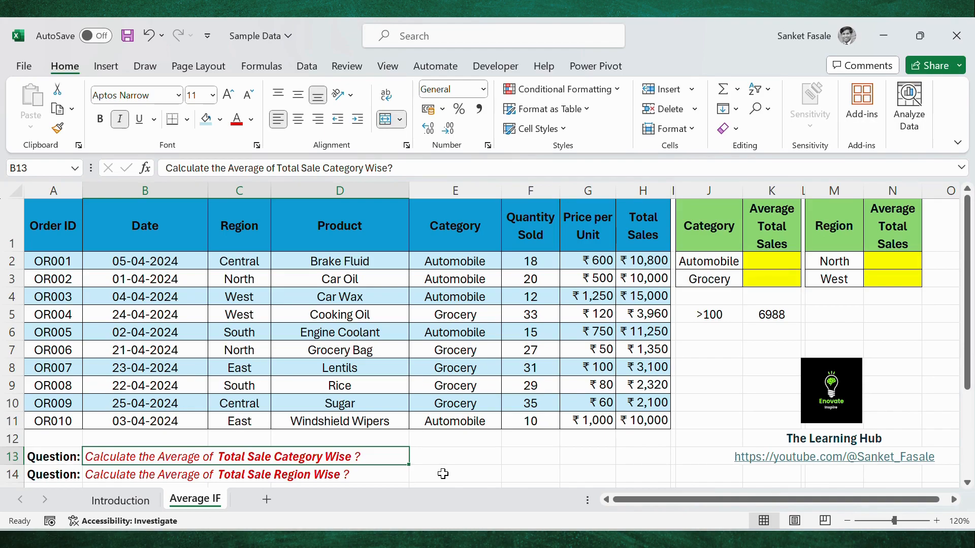
{"action": "left_click_drag", "start_coordinate": [70, 224], "coordinate": [639, 422]}
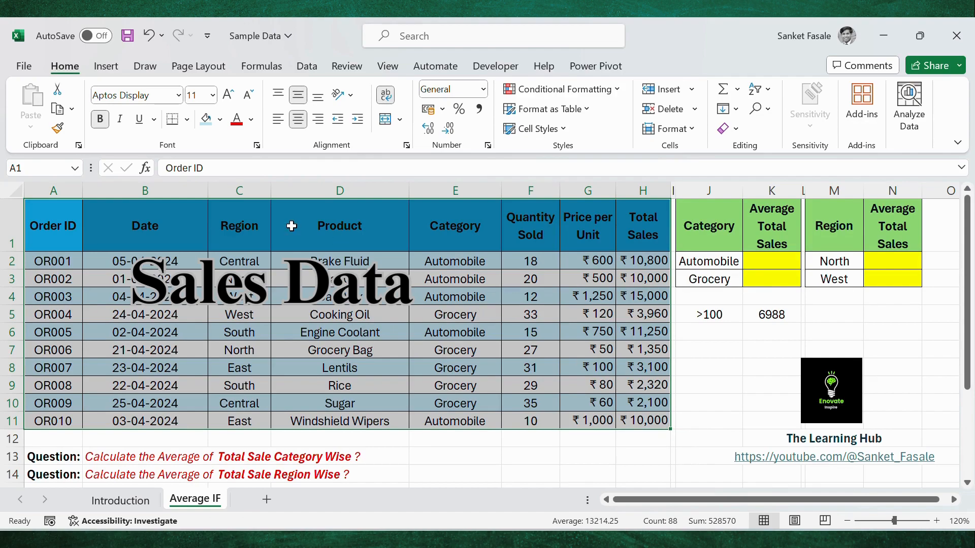
{"action": "left_click", "coordinate": [73, 247]}
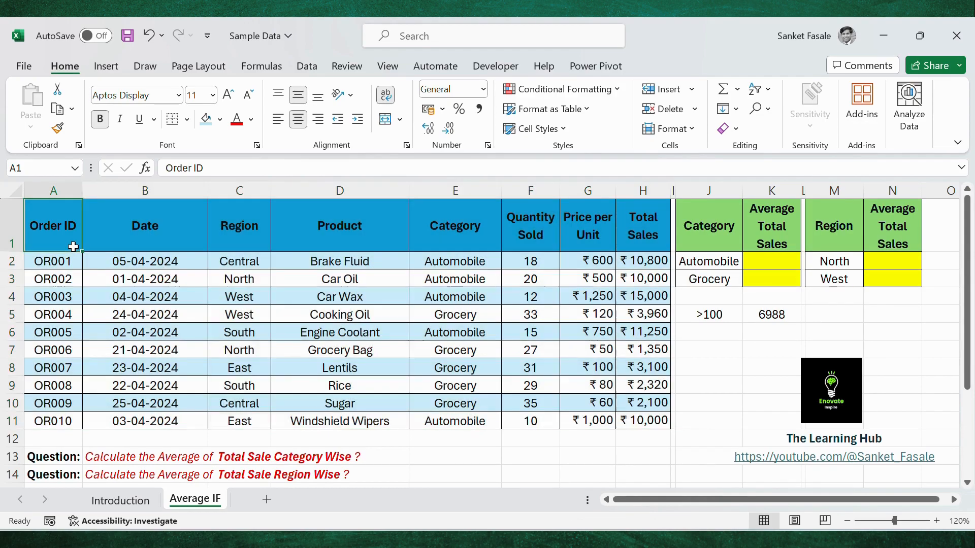
{"action": "left_click", "coordinate": [171, 244]}
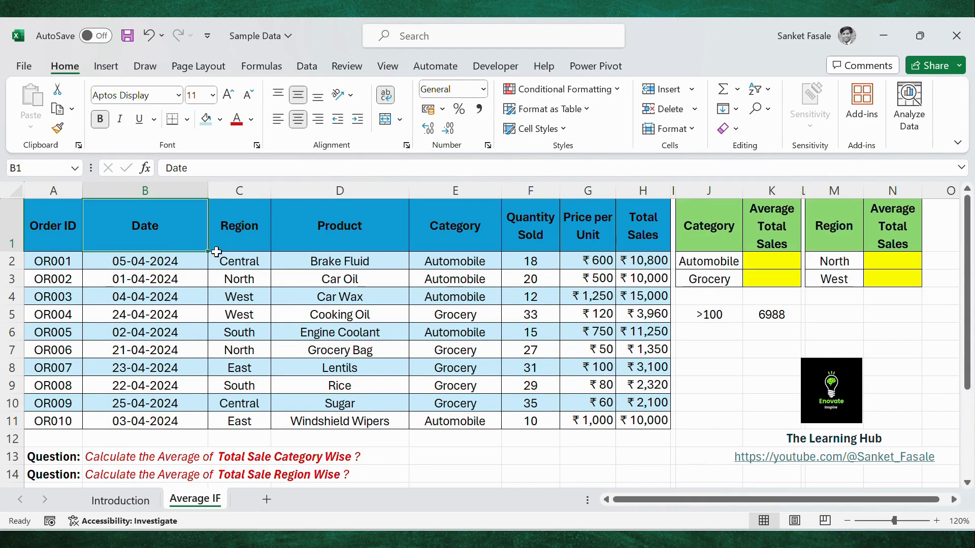
{"action": "left_click", "coordinate": [253, 246]}
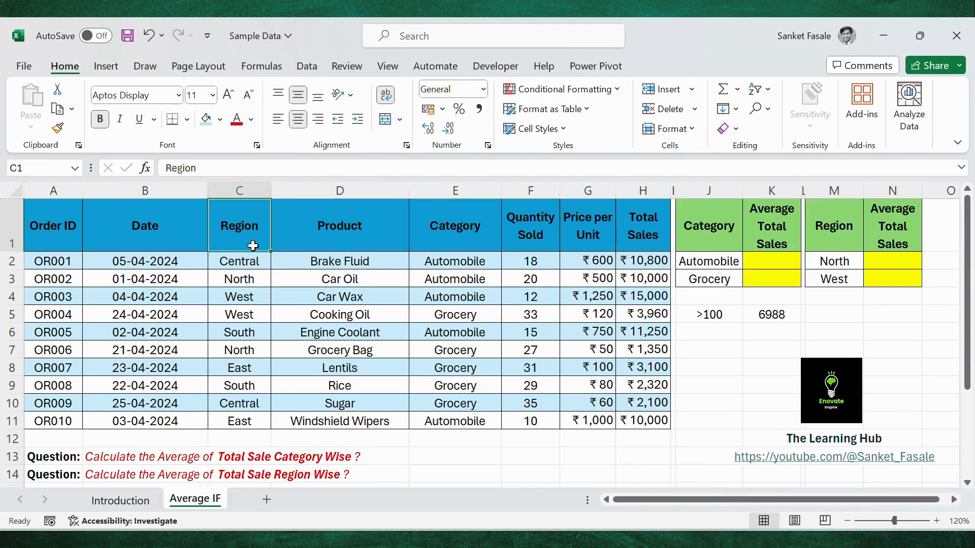
{"action": "left_click", "coordinate": [369, 247]}
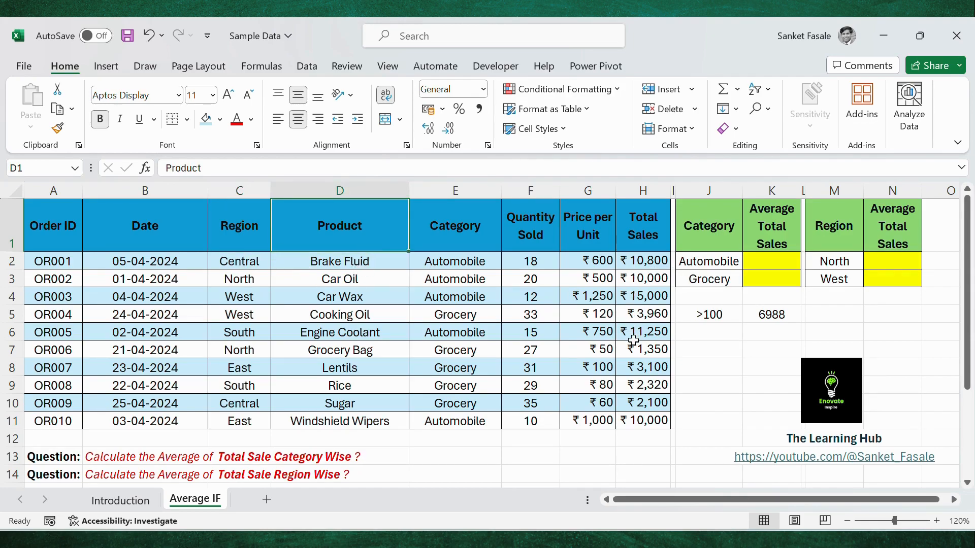
{"action": "left_click", "coordinate": [482, 246]}
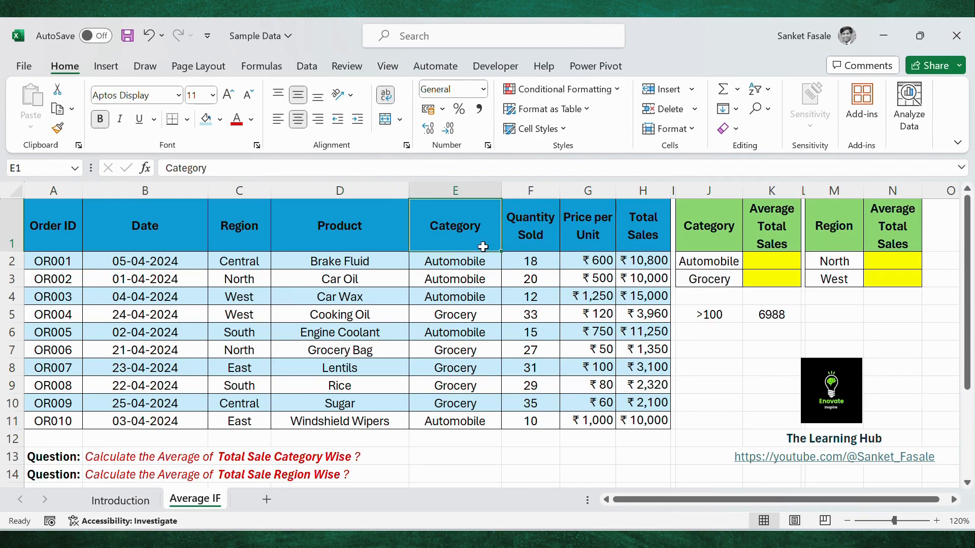
{"action": "left_click", "coordinate": [537, 245]}
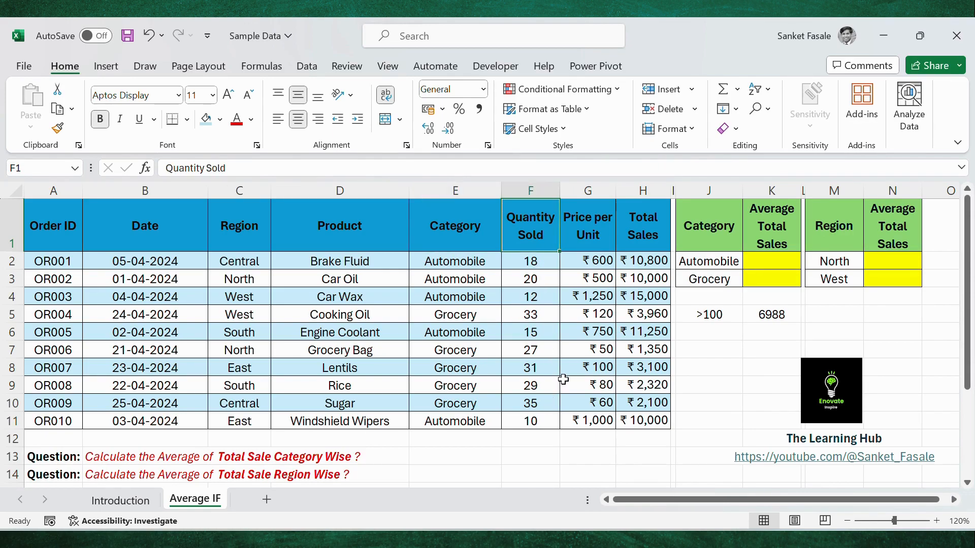
{"action": "left_click", "coordinate": [599, 247]}
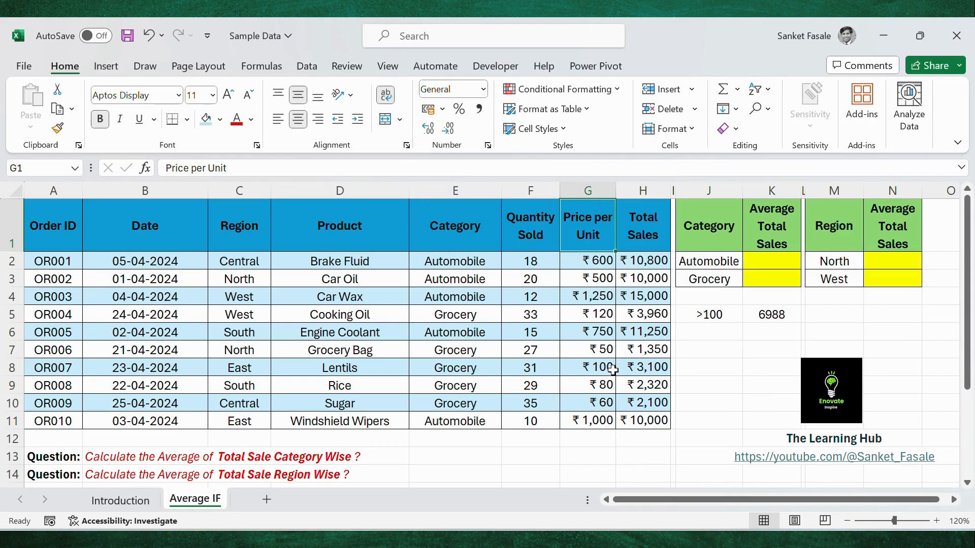
{"action": "left_click", "coordinate": [656, 235]}
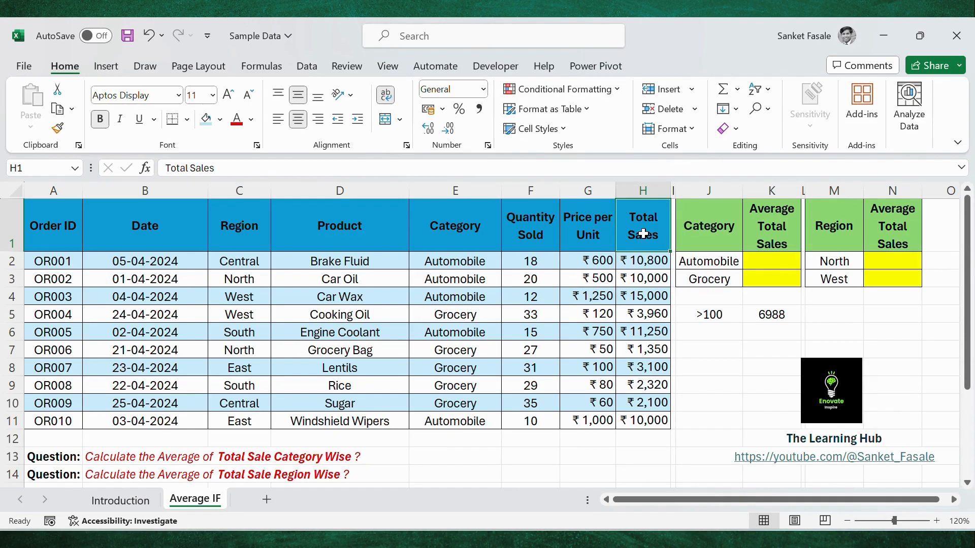
{"action": "left_click_drag", "start_coordinate": [647, 227], "coordinate": [650, 419]}
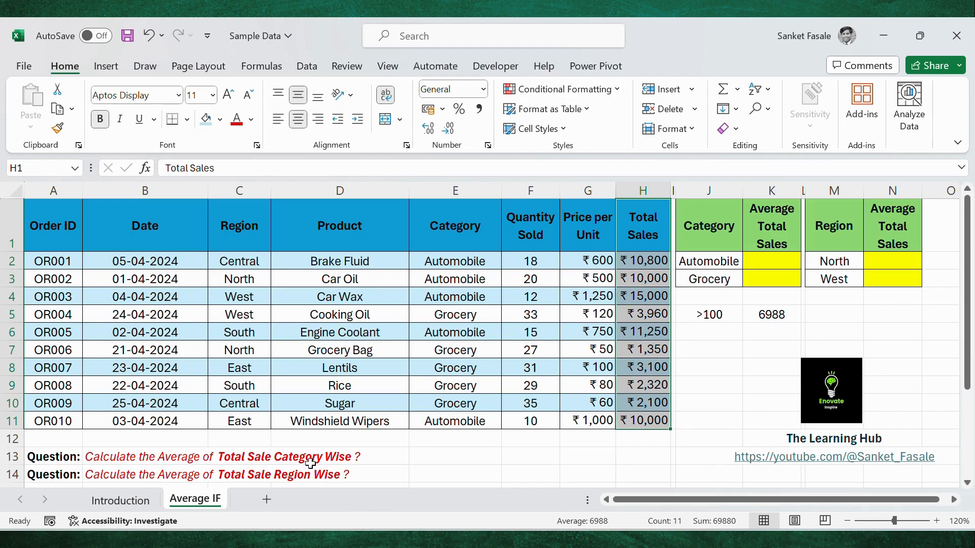
{"action": "left_click_drag", "start_coordinate": [463, 231], "coordinate": [470, 422]}
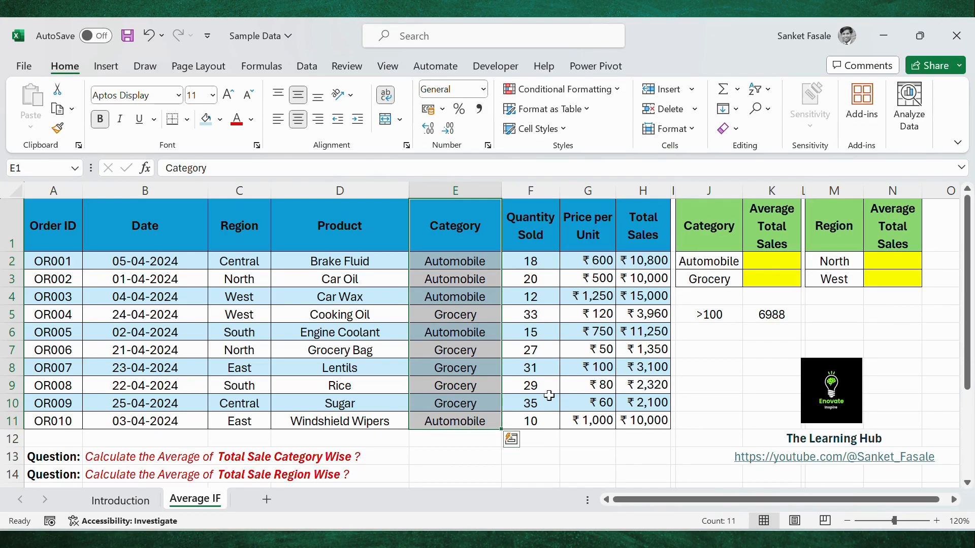
{"action": "left_click", "coordinate": [737, 350]}
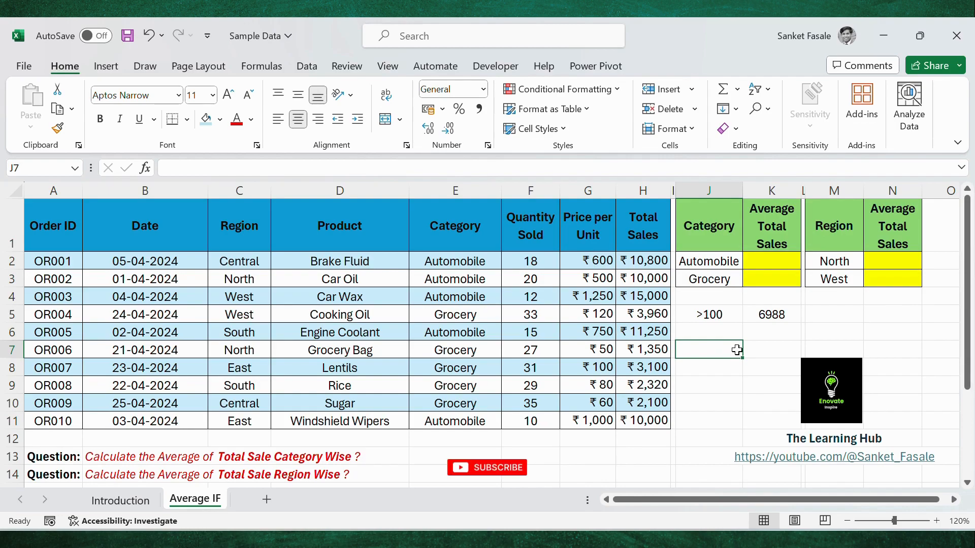
Clear the existing result in cell K5, beside the >100 criterion.
{"action": "left_click", "coordinate": [720, 318]}
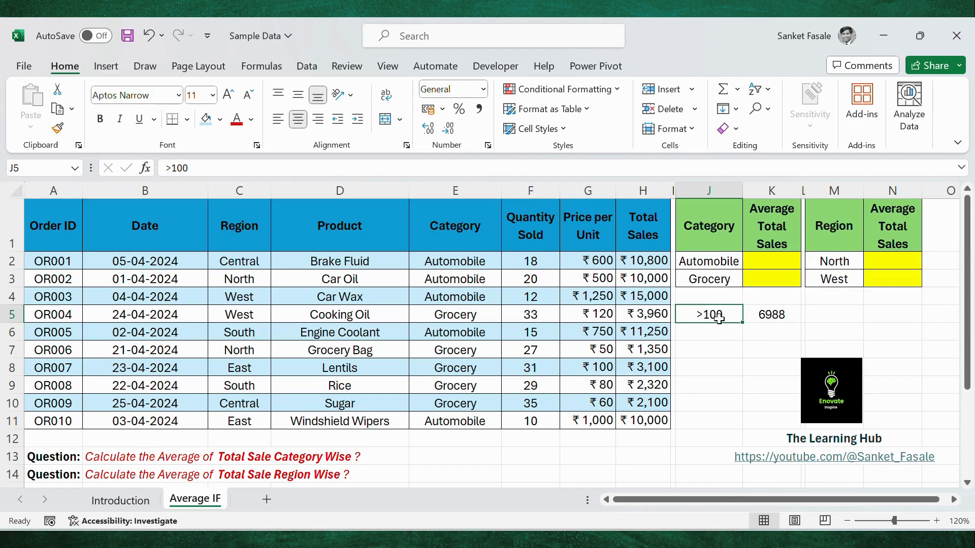
{"action": "left_click", "coordinate": [757, 326]}
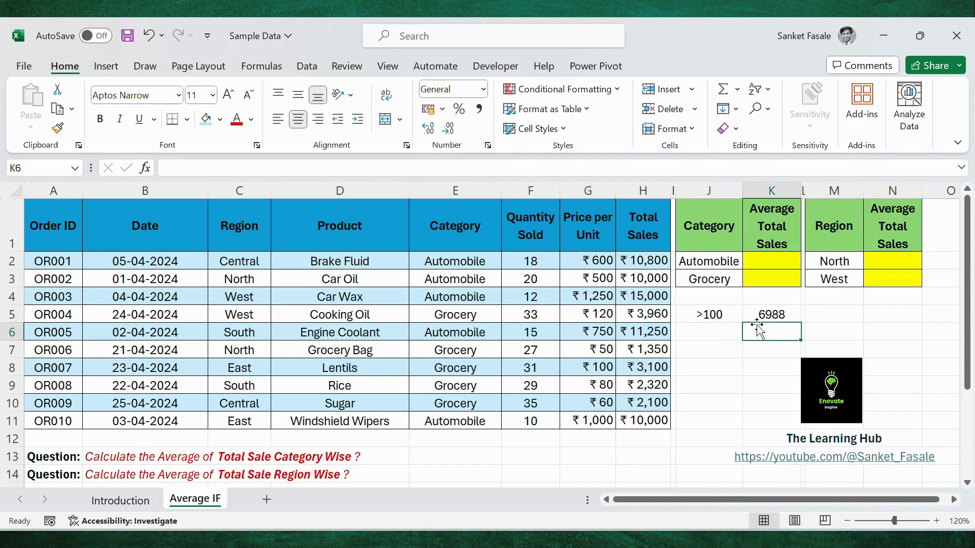
{"action": "key", "text": "Up"}
{"action": "key", "text": "Delete"}
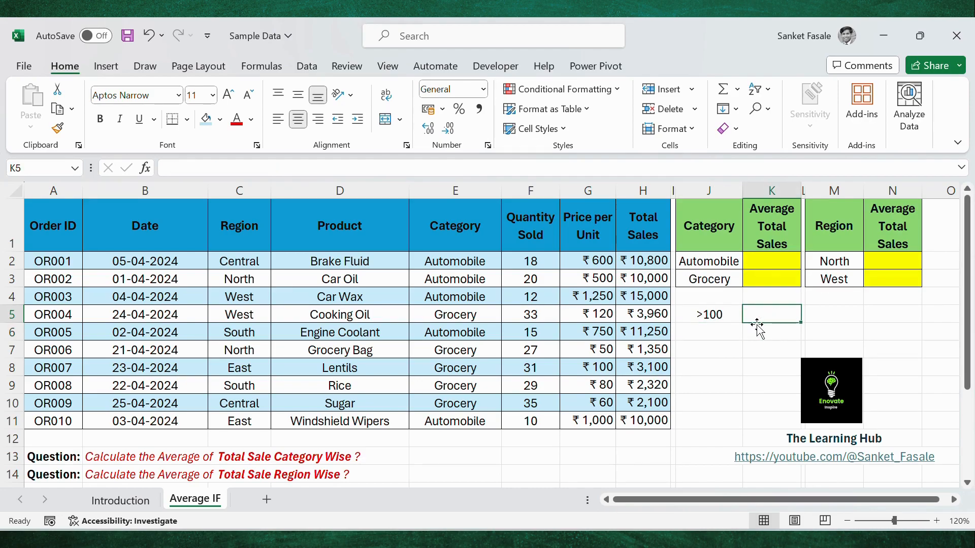
Enter the formula =AVERAGEIF(H2:H11,">100") in cell K5 to average the Total Sales values above 100.
{"action": "type", "text": "="}
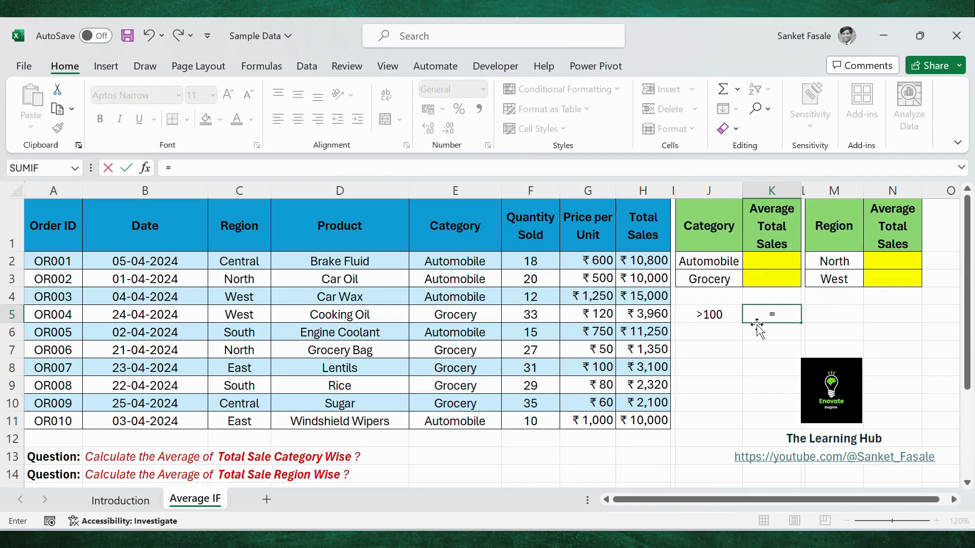
{"action": "type", "text": "aVE"}
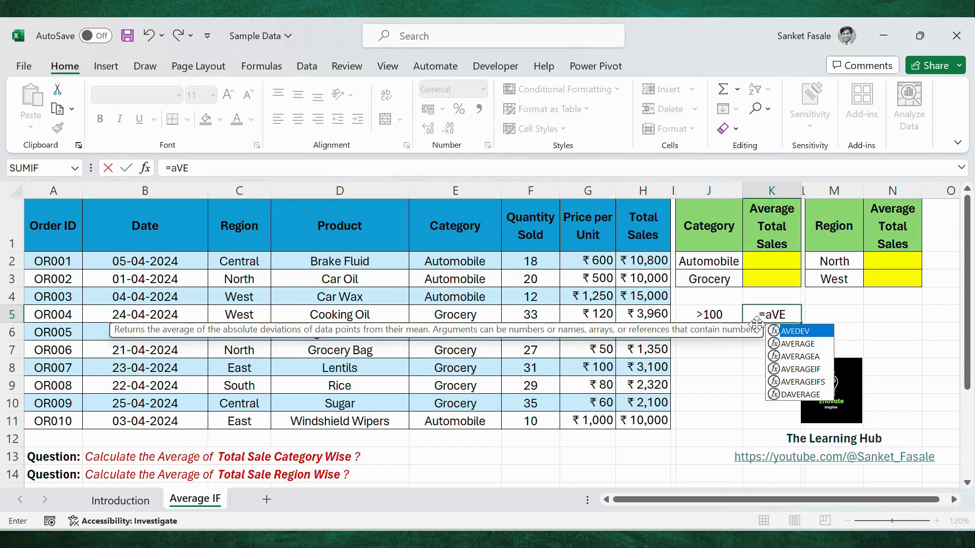
{"action": "type", "text": "RAGE"}
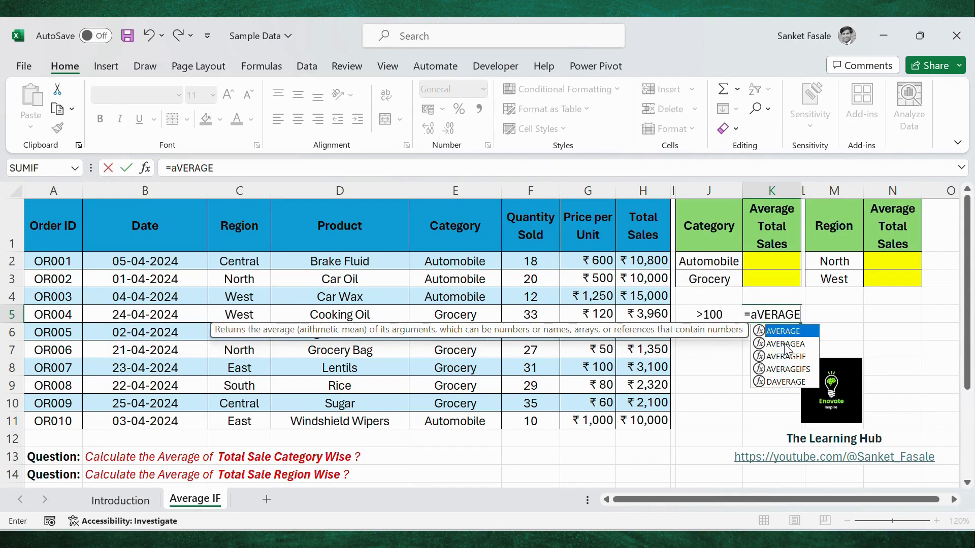
{"action": "double_click", "coordinate": [786, 355]}
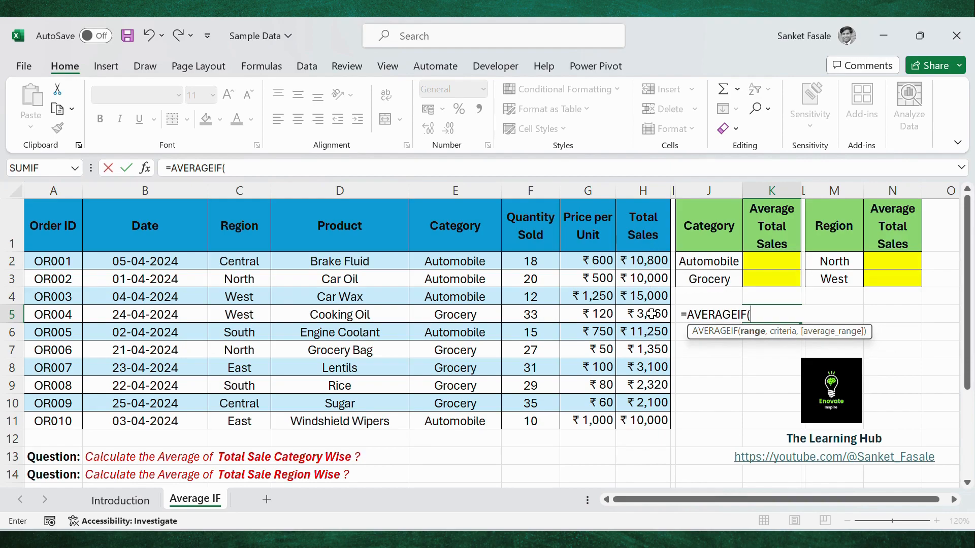
{"action": "left_click_drag", "start_coordinate": [643, 260], "coordinate": [645, 423]}
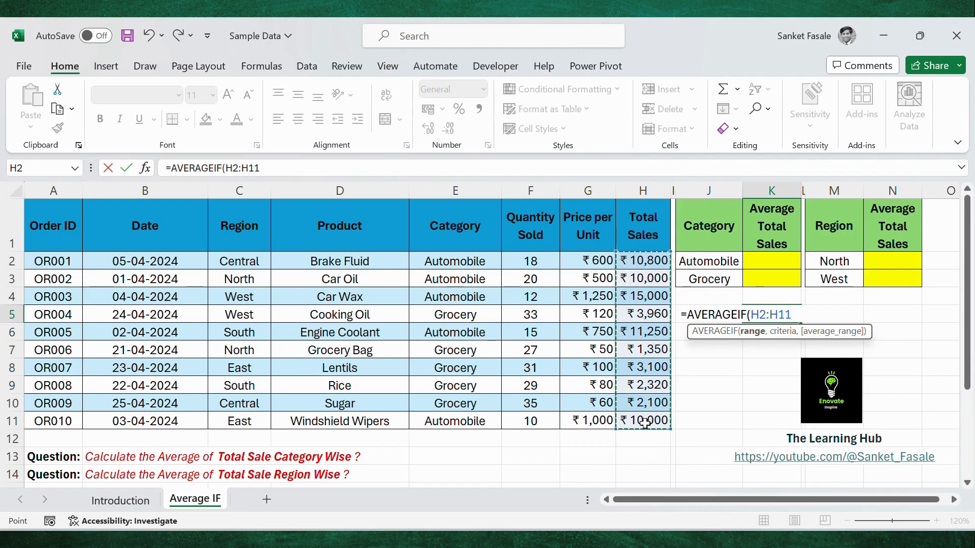
{"action": "type", "text": ","}
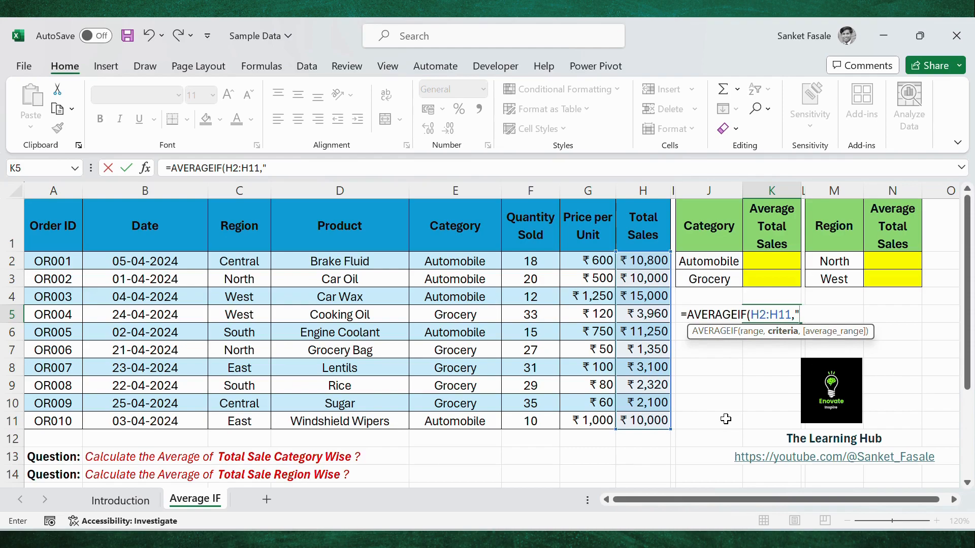
{"action": "type", "text": "00\")"}
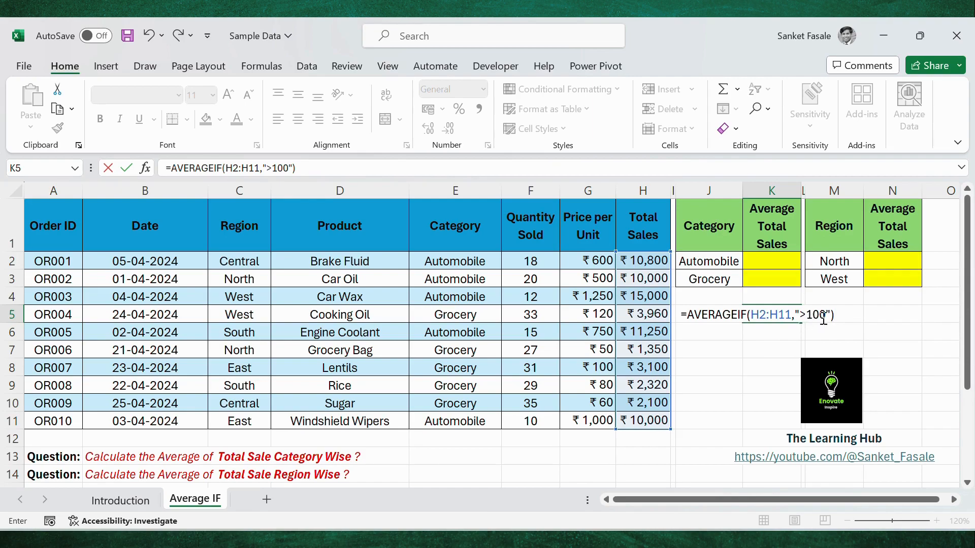
{"action": "mouse_move", "coordinate": [828, 318]}
{"action": "left_mouse_down"}
{"action": "mouse_move", "coordinate": [795, 320]}
{"action": "mouse_move", "coordinate": [809, 319]}
{"action": "left_mouse_up"}
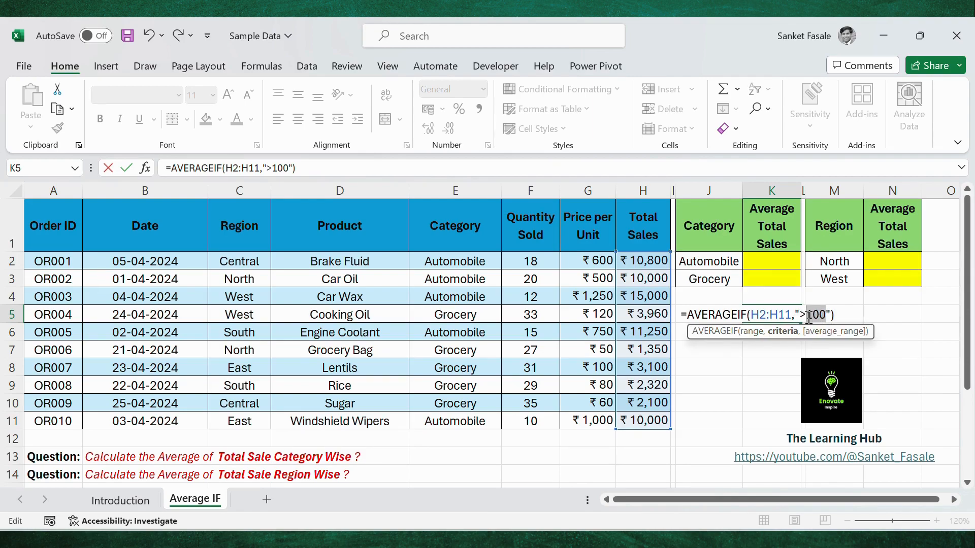
{"action": "left_click", "coordinate": [844, 315]}
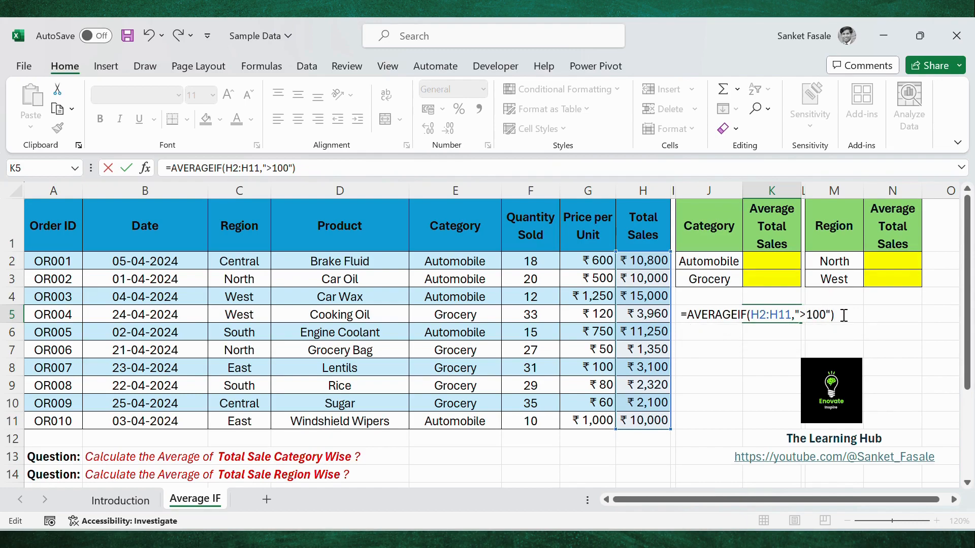
{"action": "key", "text": "Return"}
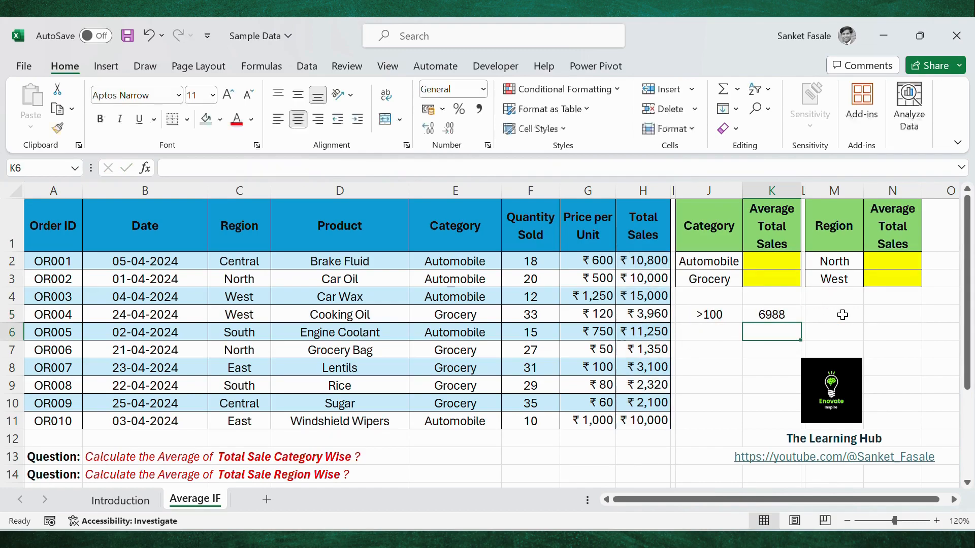
Fill the AVERAGEIF result cell K5 with light blue.
{"action": "left_click", "coordinate": [770, 316]}
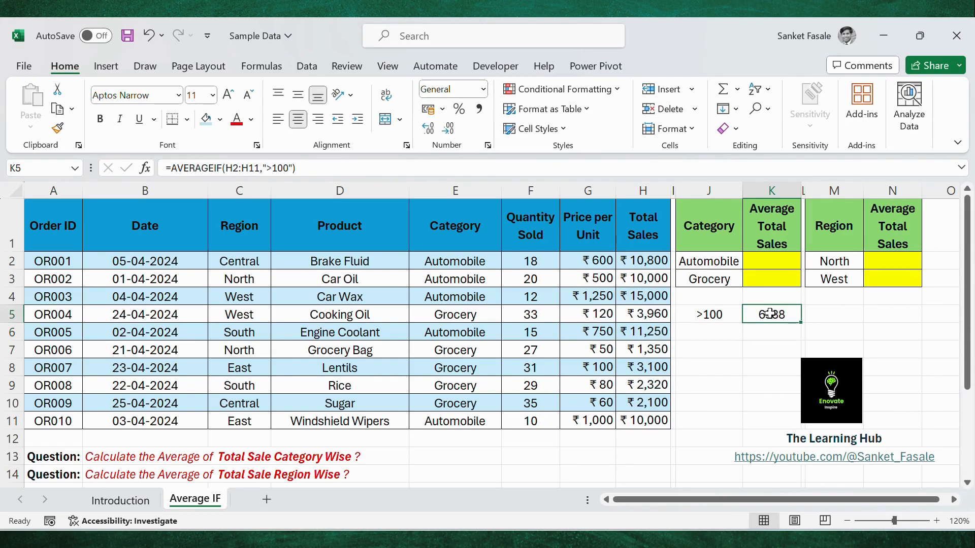
{"action": "left_click", "coordinate": [208, 122]}
{"action": "left_click", "coordinate": [765, 358]}
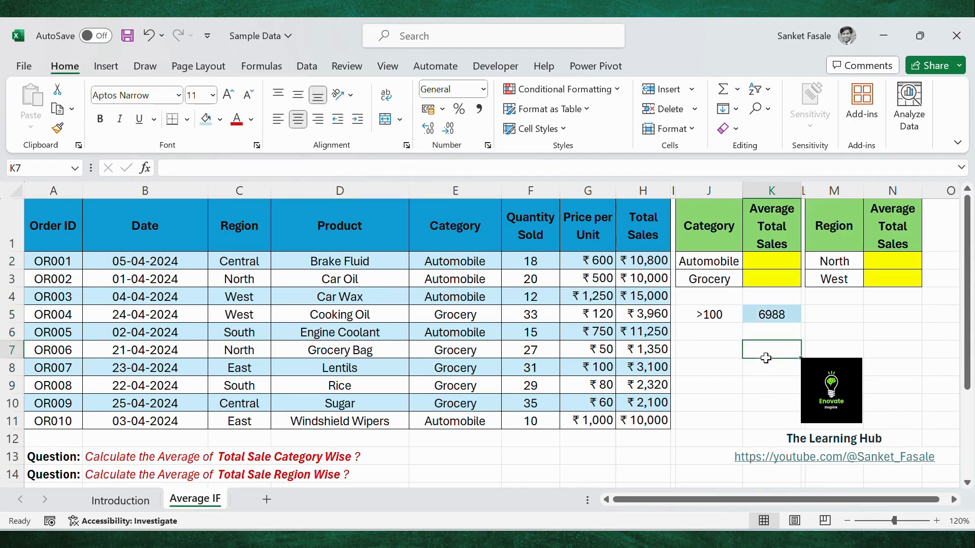
{"action": "left_click", "coordinate": [636, 263]}
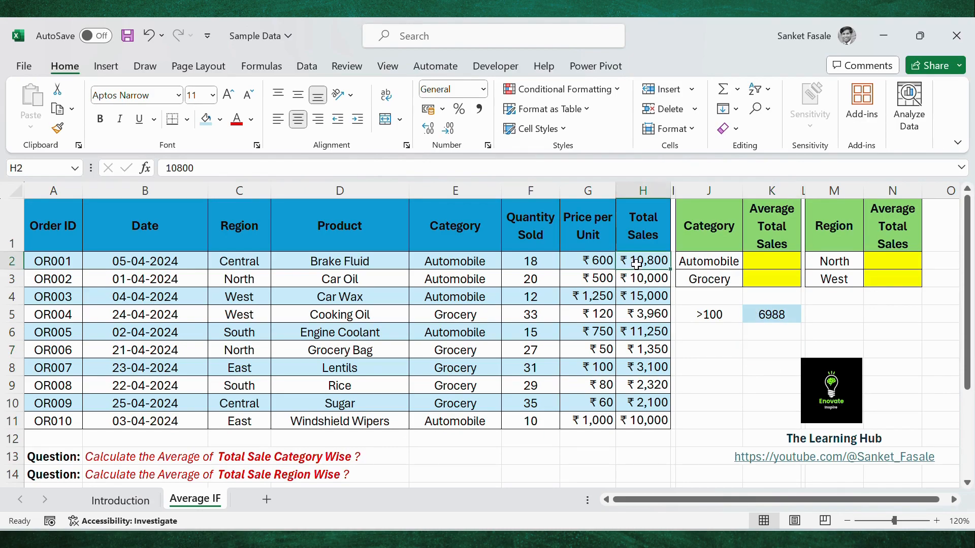
{"action": "left_click_drag", "start_coordinate": [635, 263], "coordinate": [640, 426]}
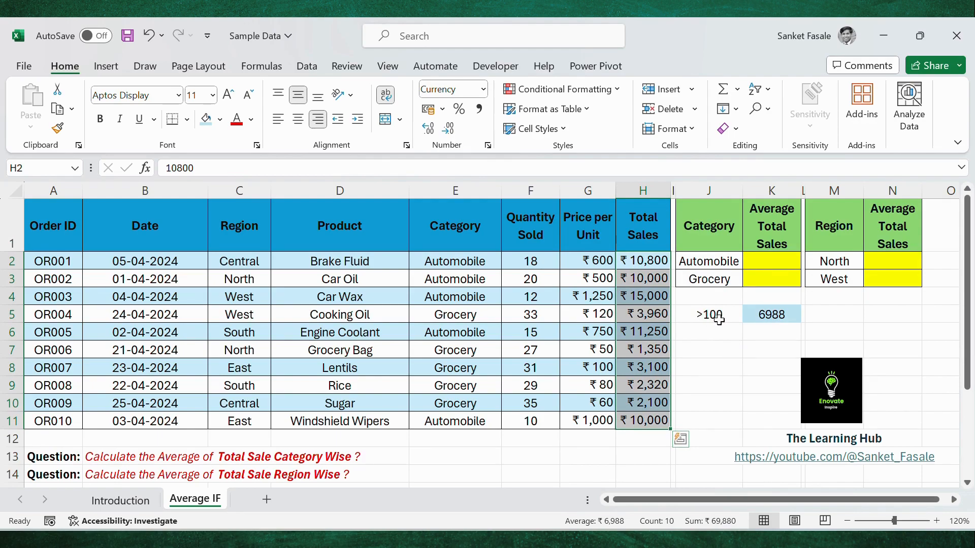
{"action": "left_click", "coordinate": [724, 343]}
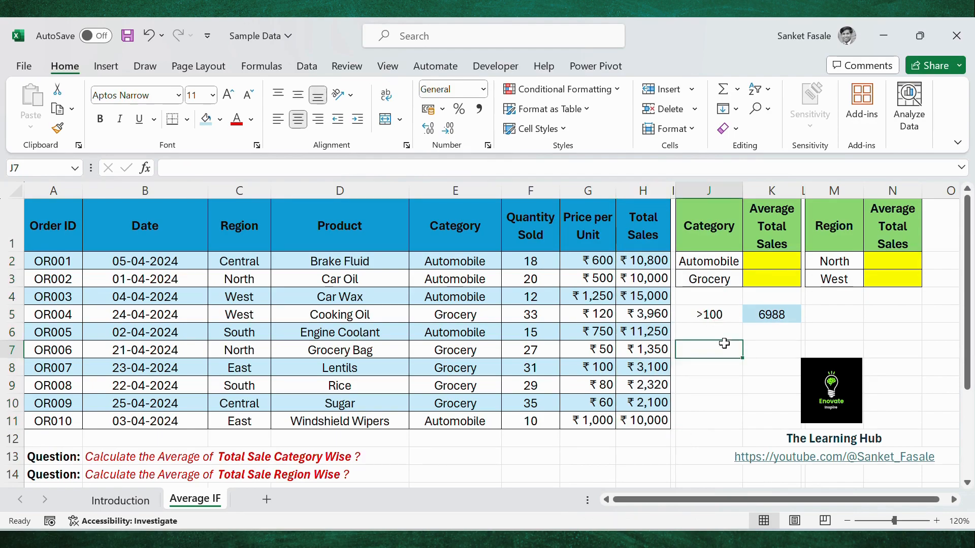
Change the criterion text in cell J5 to >10000 and select the neighbouring formula cell K5.
{"action": "left_click", "coordinate": [721, 315]}
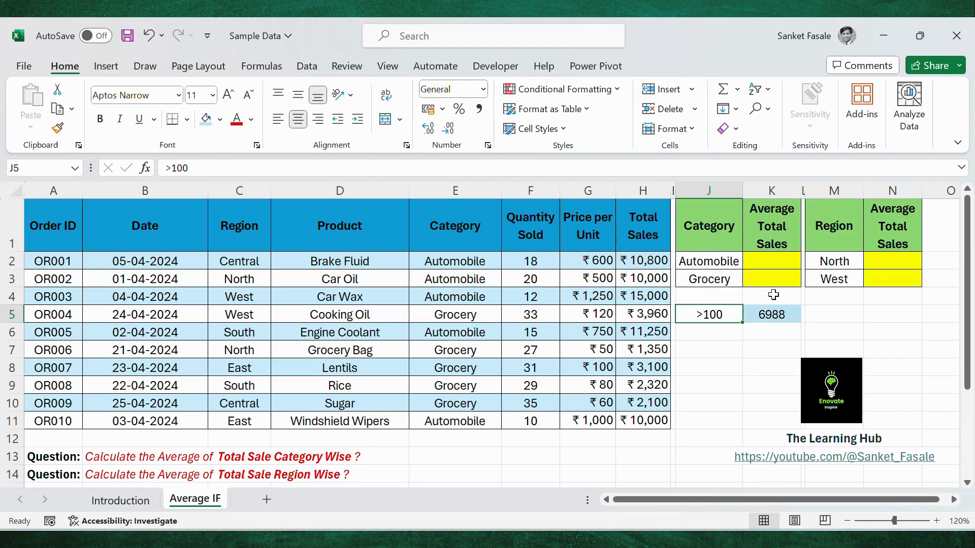
{"action": "double_click", "coordinate": [723, 315]}
{"action": "key", "text": "BackSpace"}
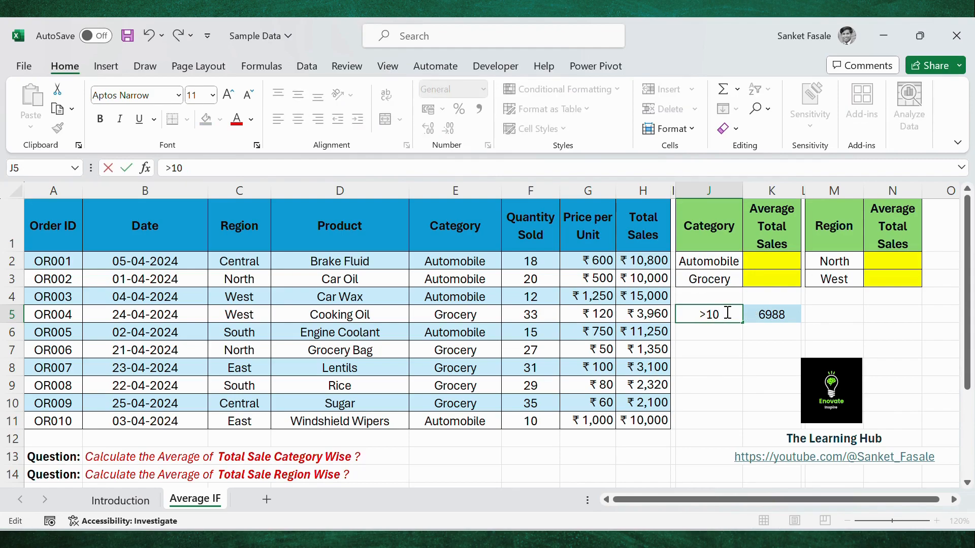
{"action": "type", "text": "000"}
{"action": "key", "text": "Return"}
{"action": "key", "text": "Right"}
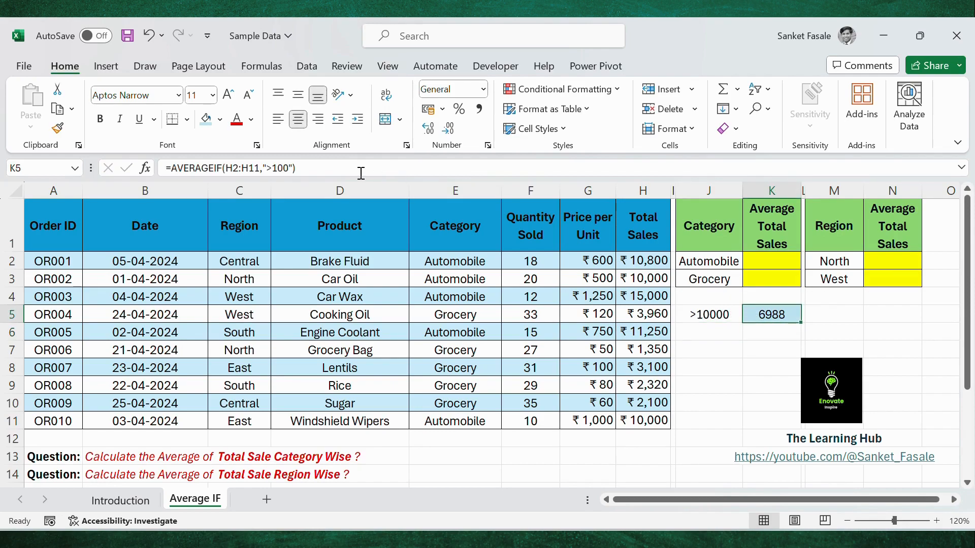
Change the criterion in cell K5's AVERAGEIF formula to ">10000".
{"action": "left_click", "coordinate": [285, 168]}
{"action": "left_click", "coordinate": [285, 167]}
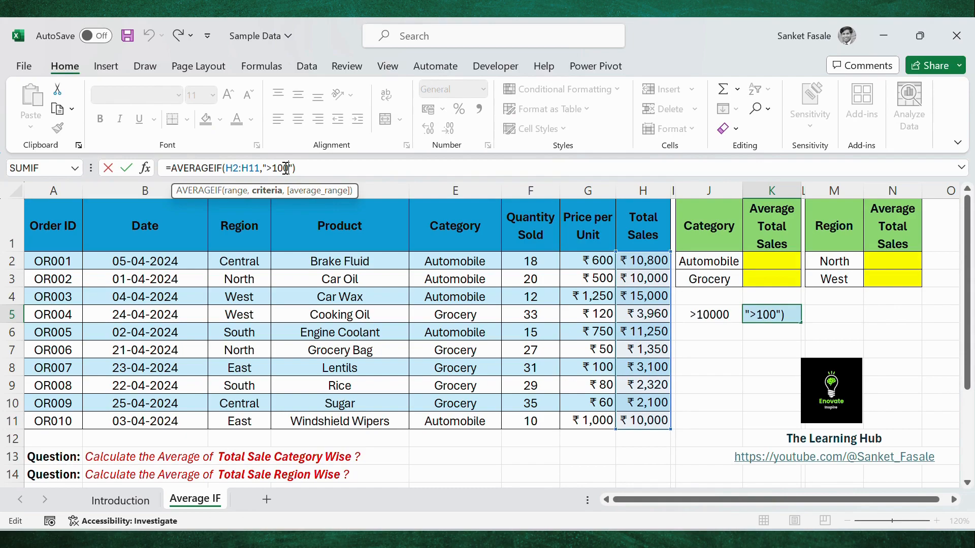
{"action": "type", "text": "00"}
{"action": "key", "text": "Return"}
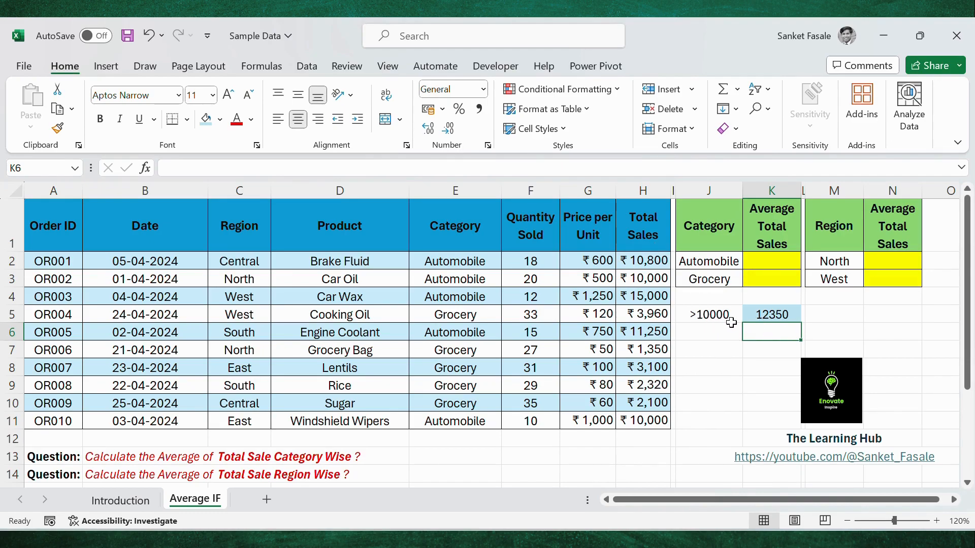
Examine the Total Sales values in H2:H11 one by one to identify those that do not exceed 10000.
{"action": "left_click_drag", "start_coordinate": [635, 262], "coordinate": [639, 399]}
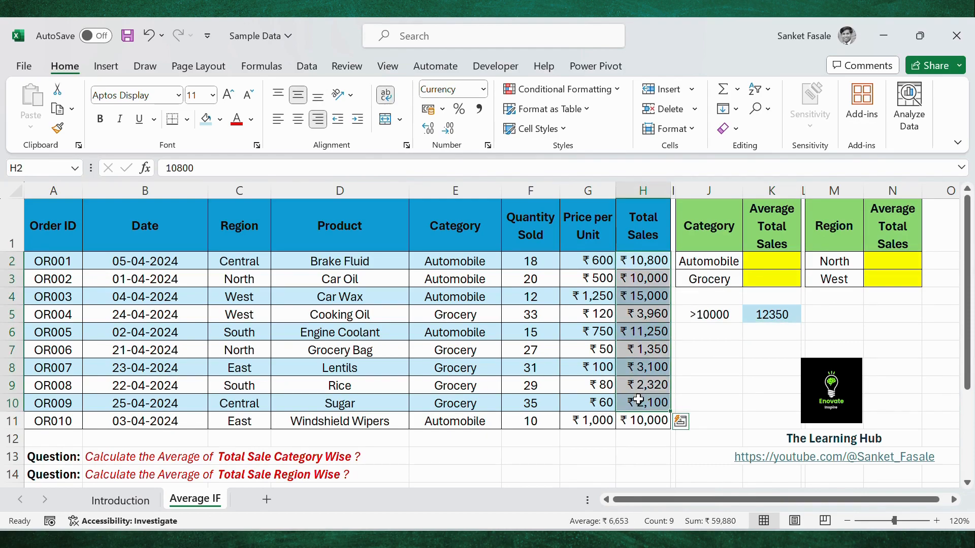
{"action": "key", "text": "shift+Down"}
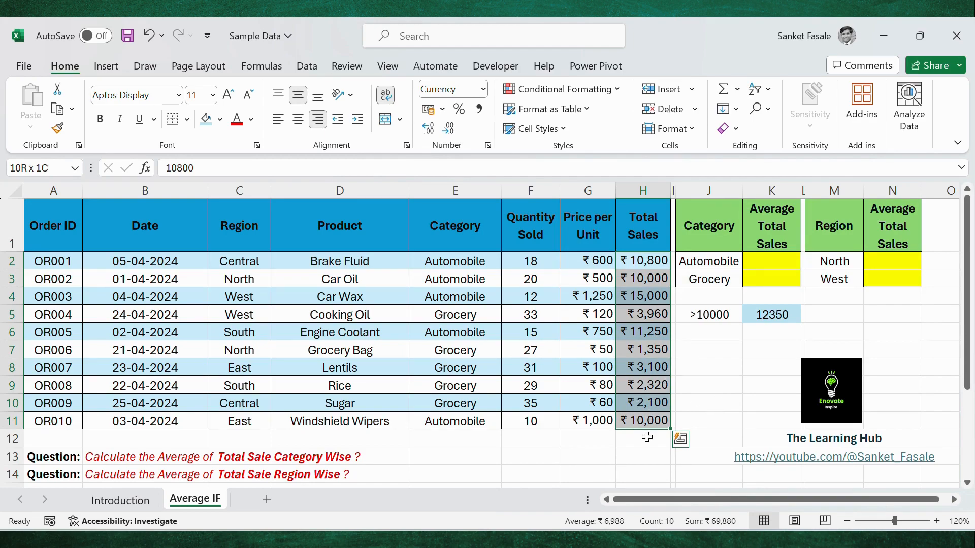
{"action": "left_click", "coordinate": [686, 419]}
{"action": "left_click", "coordinate": [650, 422]}
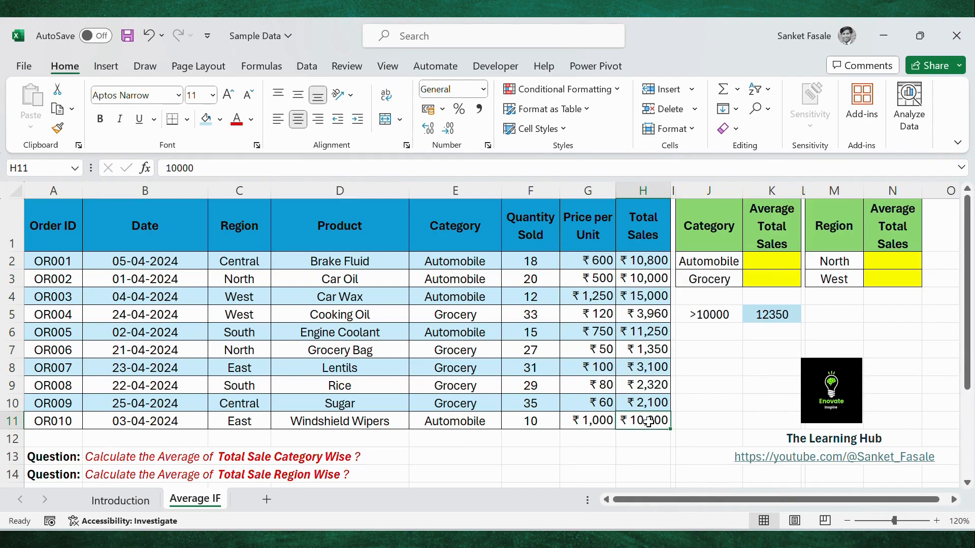
{"action": "left_click", "coordinate": [651, 405]}
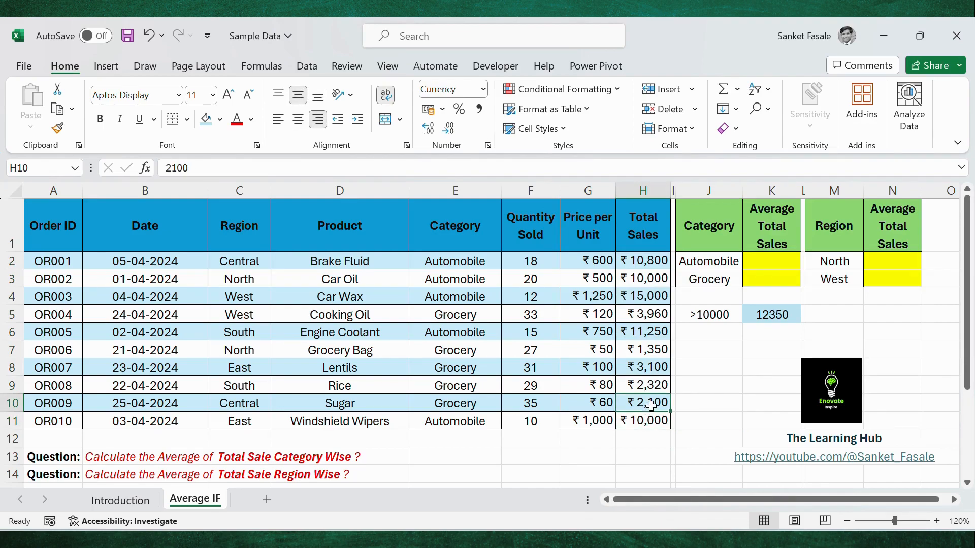
{"action": "left_click", "coordinate": [651, 385]}
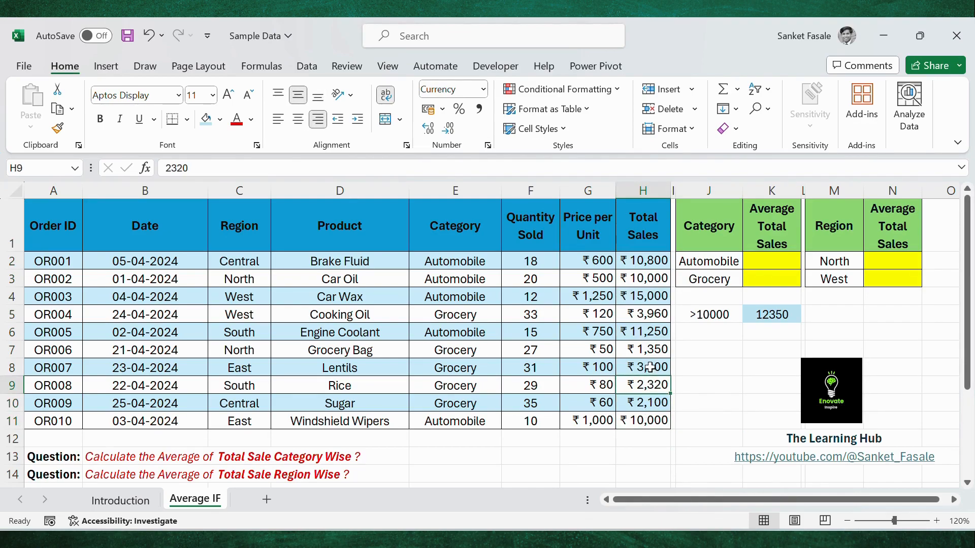
{"action": "left_click", "coordinate": [650, 366]}
{"action": "left_click", "coordinate": [650, 346]}
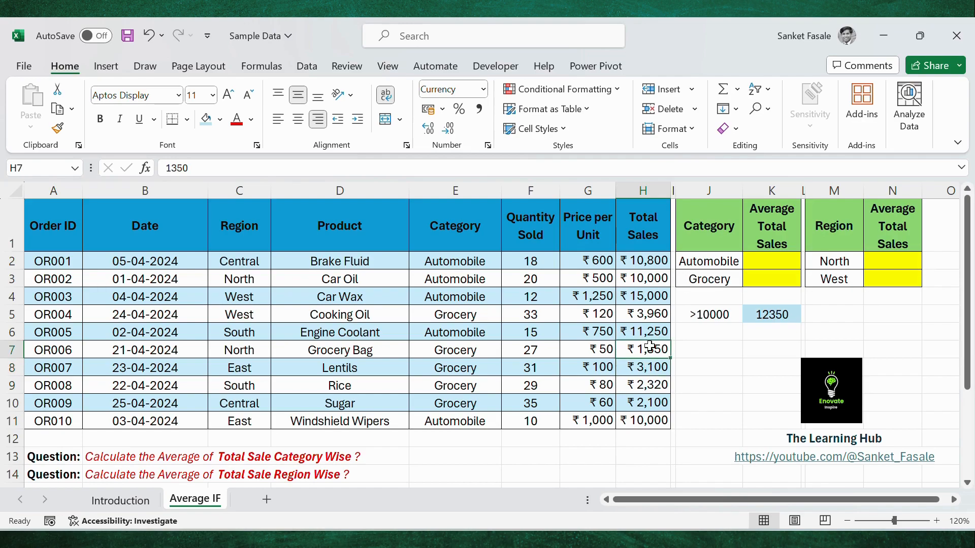
{"action": "left_click", "coordinate": [647, 310]}
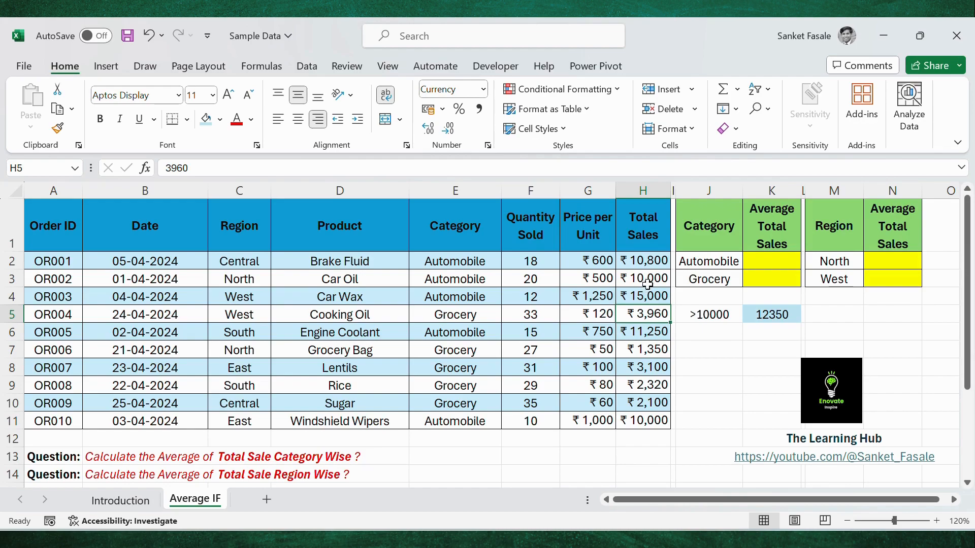
{"action": "left_click", "coordinate": [647, 279]}
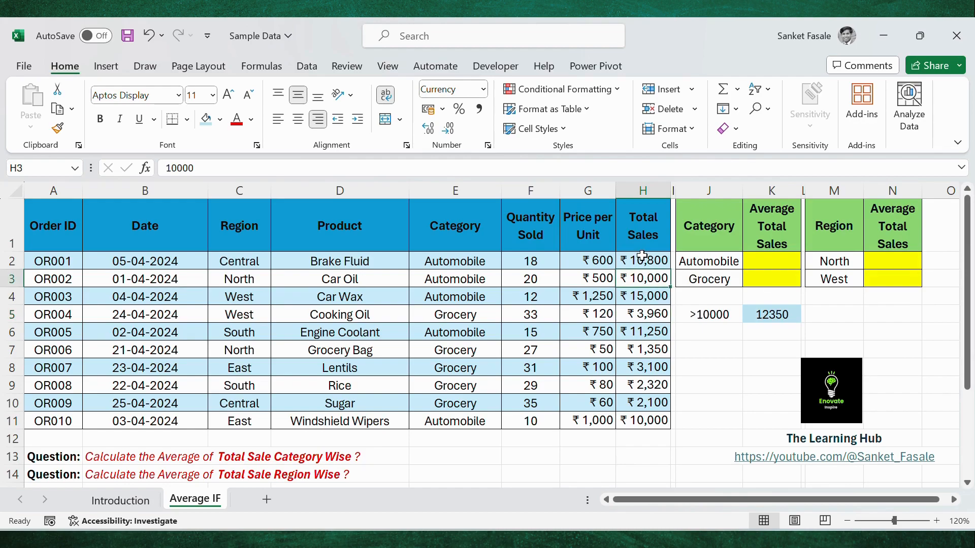
Select the Total Sales cells H2, H4 and H6 together to check their average against the formula in K5.
{"action": "left_click", "coordinate": [641, 258]}
{"action": "left_click", "coordinate": [644, 296], "text": "ctrl"}
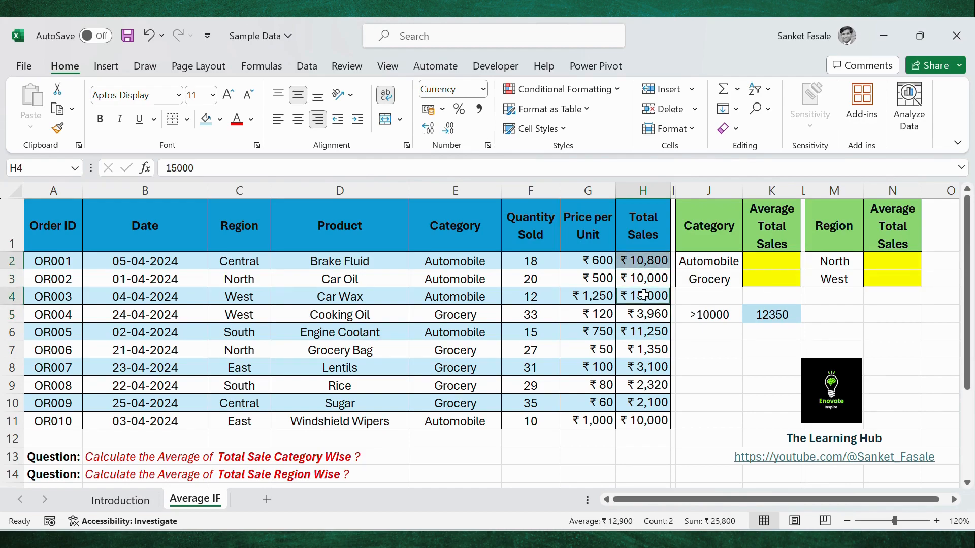
{"action": "left_click", "coordinate": [646, 331], "text": "ctrl"}
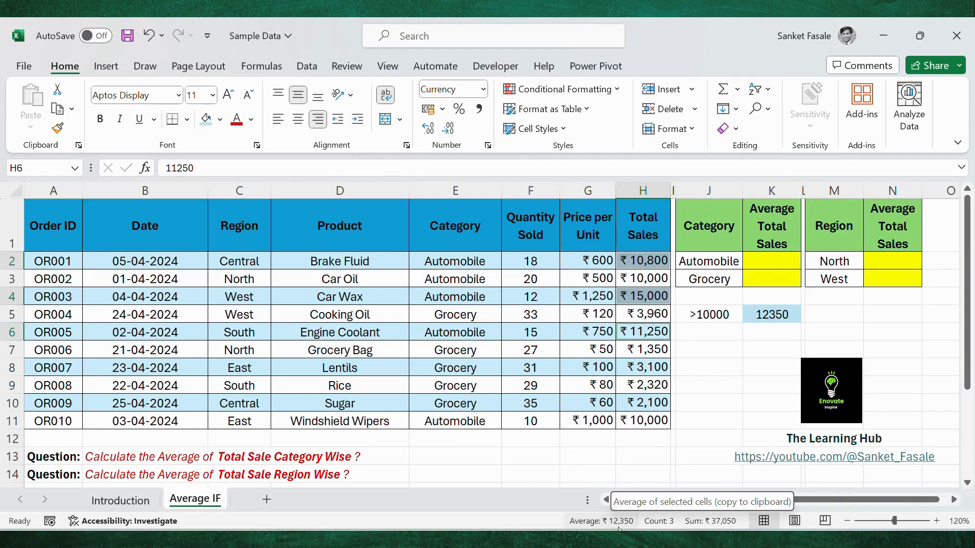
Start an AVERAGEIF formula in cell K2, the average Total Sales cell for the Automobile category.
{"action": "left_click", "coordinate": [765, 334]}
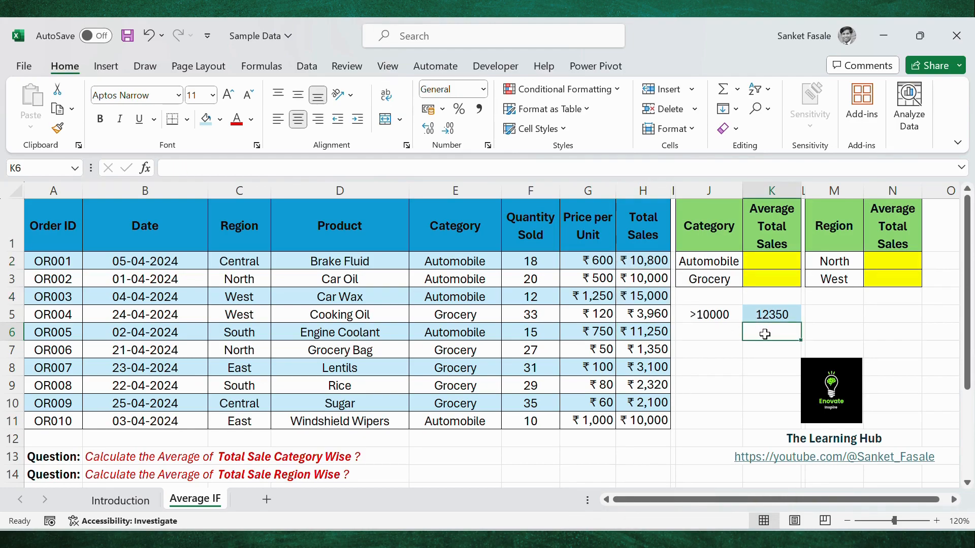
{"action": "key", "text": "Up"}
{"action": "key", "text": "Up"}
{"action": "key", "text": "Up"}
{"action": "key", "text": "Up"}
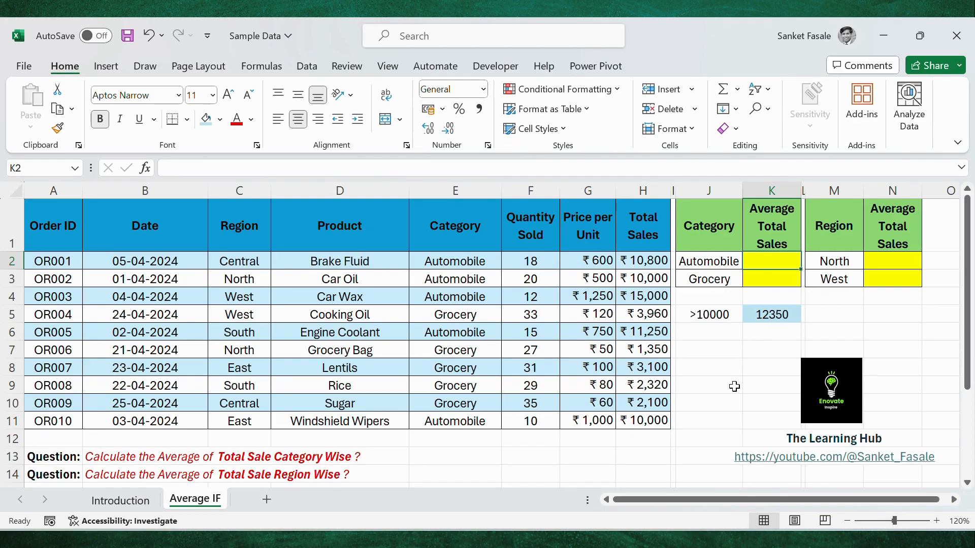
{"action": "type", "text": "="}
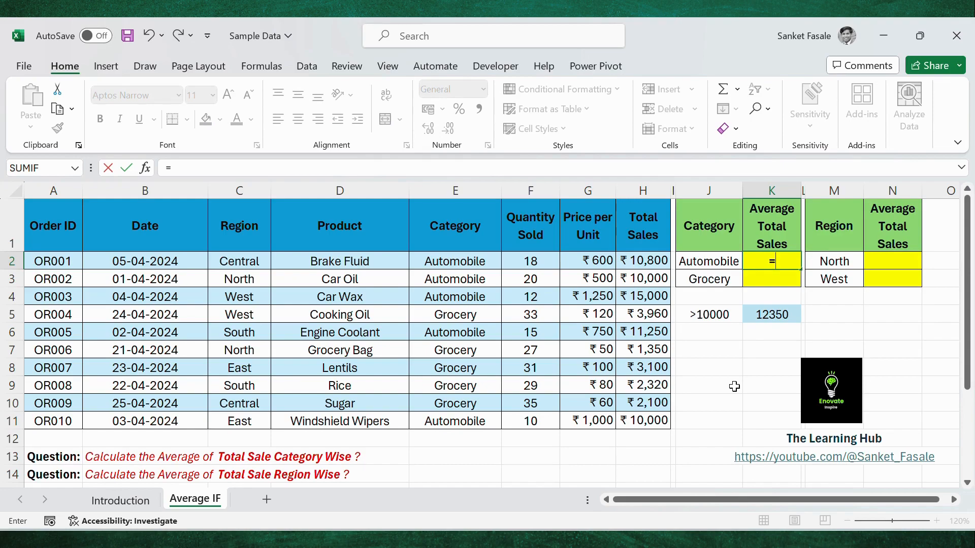
{"action": "type", "text": "aVER"}
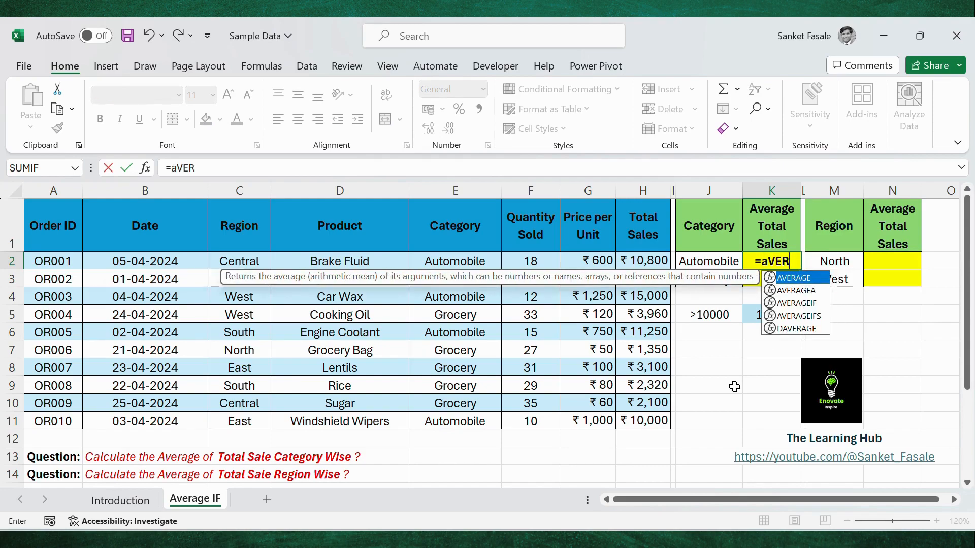
{"action": "type", "text": "IF("}
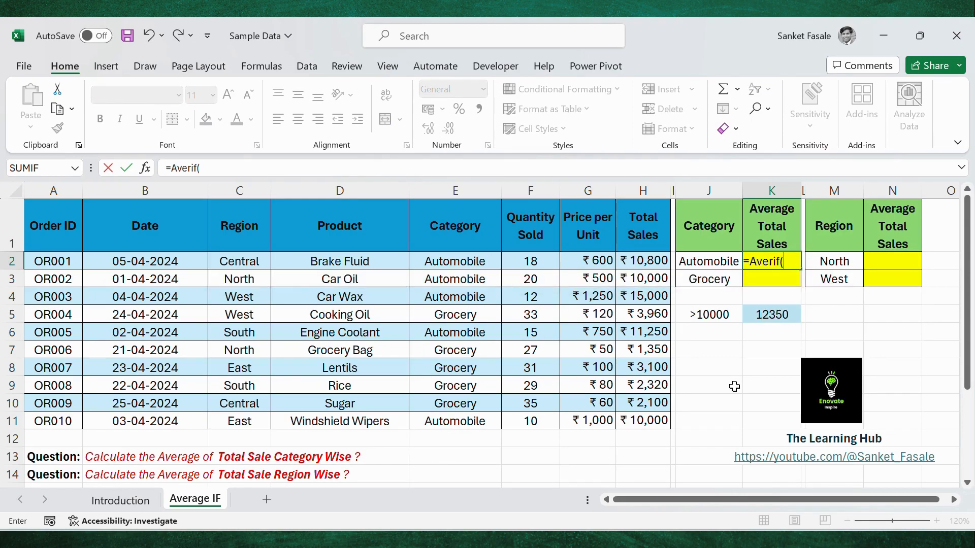
{"action": "key", "text": "BackSpace"}
{"action": "key", "text": "BackSpace"}
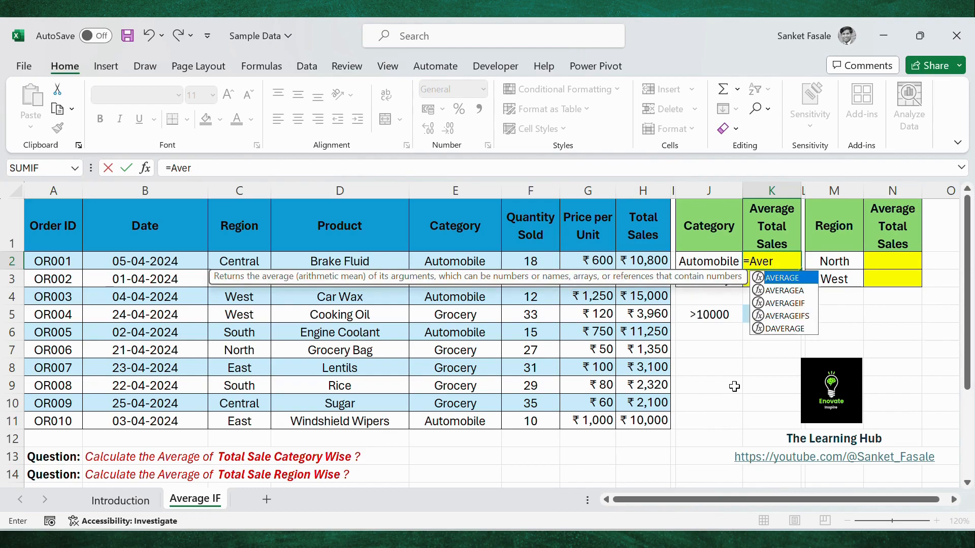
{"action": "type", "text": "ageif"}
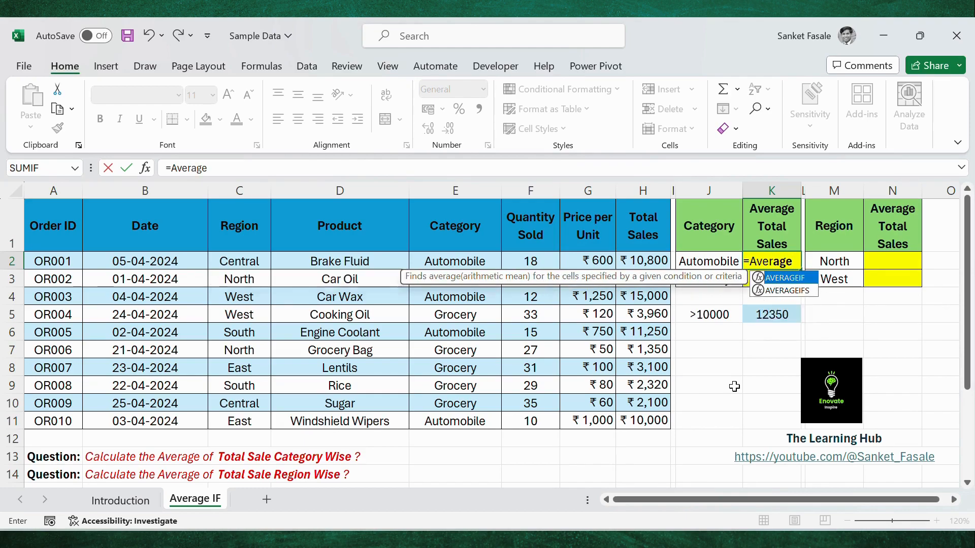
{"action": "double_click", "coordinate": [790, 279]}
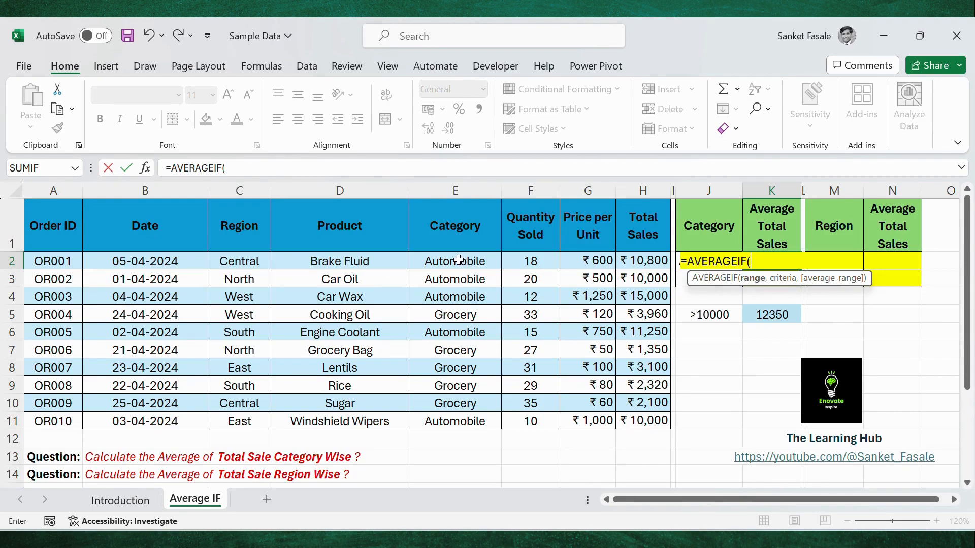
Complete K2's AVERAGEIF formula with the category range E2:E11 and the criterion "Automobile".
{"action": "left_click_drag", "start_coordinate": [460, 261], "coordinate": [460, 426]}
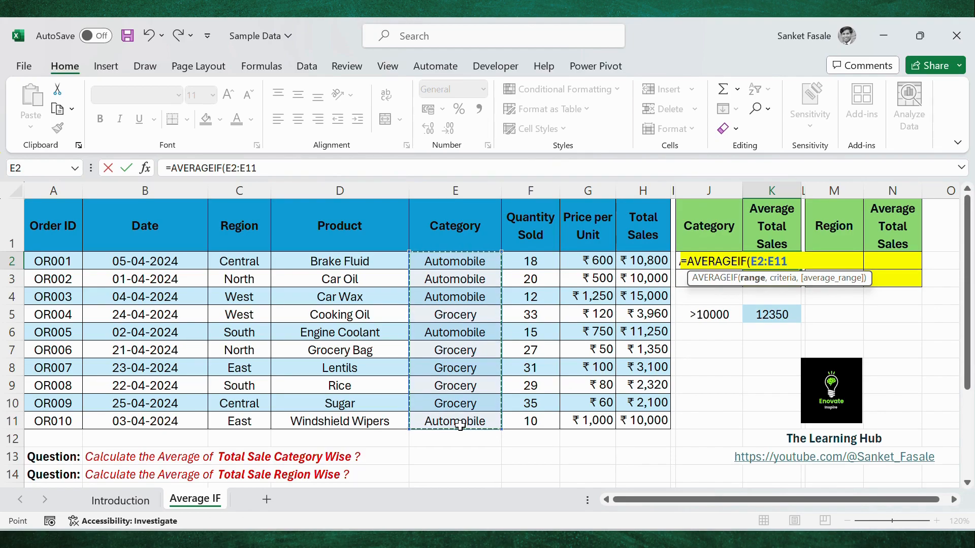
{"action": "type", "text": ","}
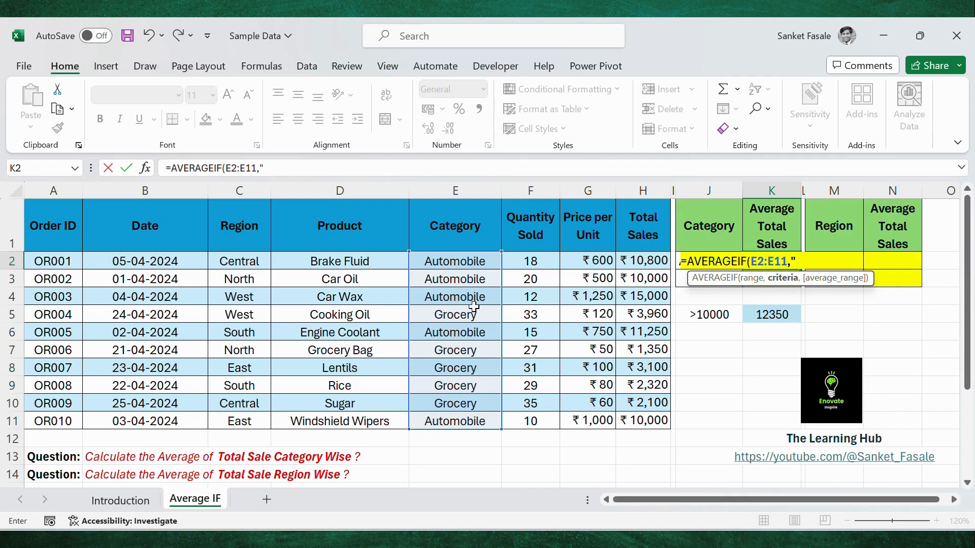
{"action": "type", "text": "Automobile"}
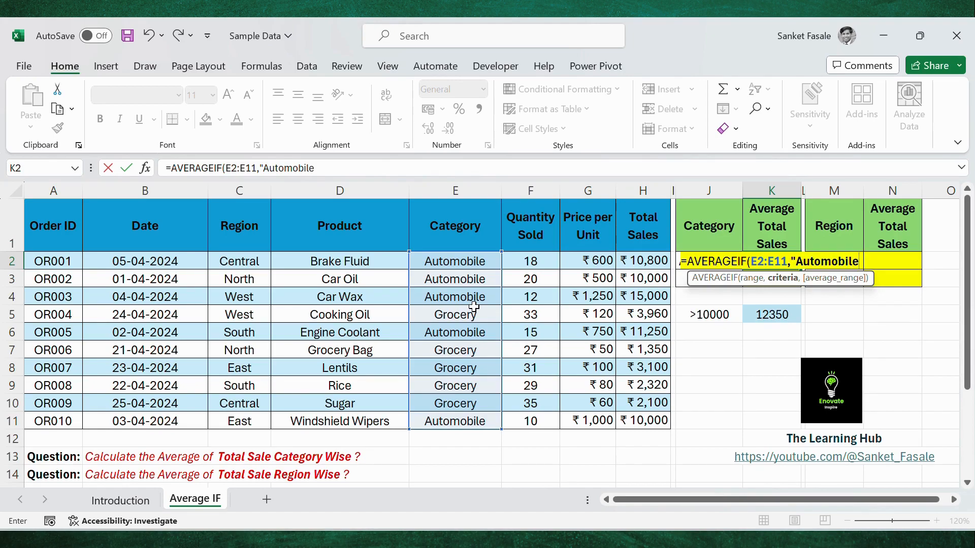
{"action": "type", "text": "\")"}
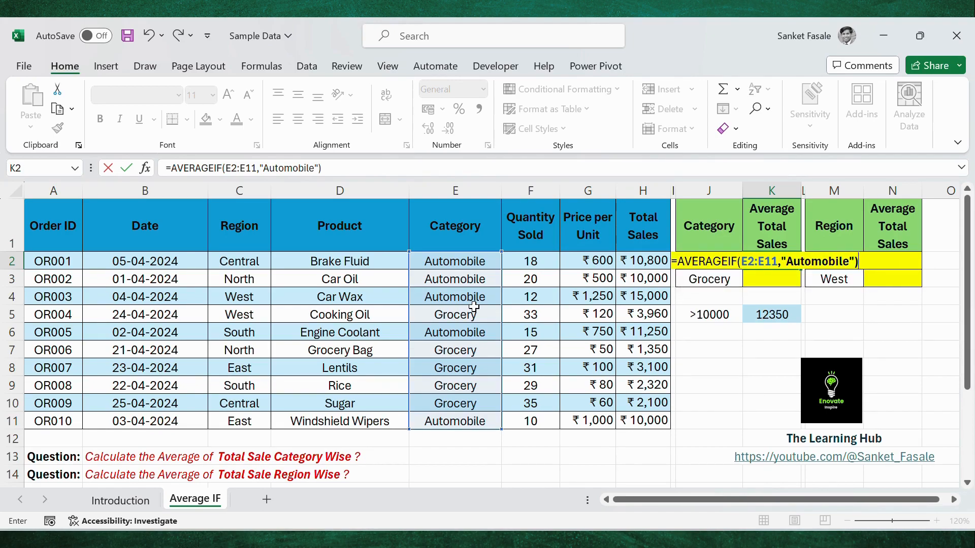
{"action": "key", "text": "Return"}
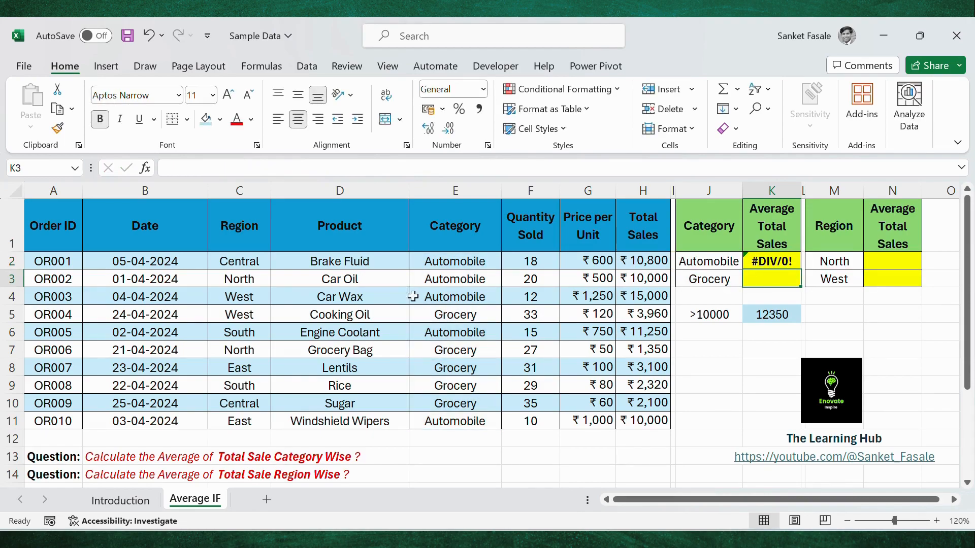
Add the Total Sales cells H2:H11 as the average range in K2's AVERAGEIF formula.
{"action": "left_click", "coordinate": [779, 265]}
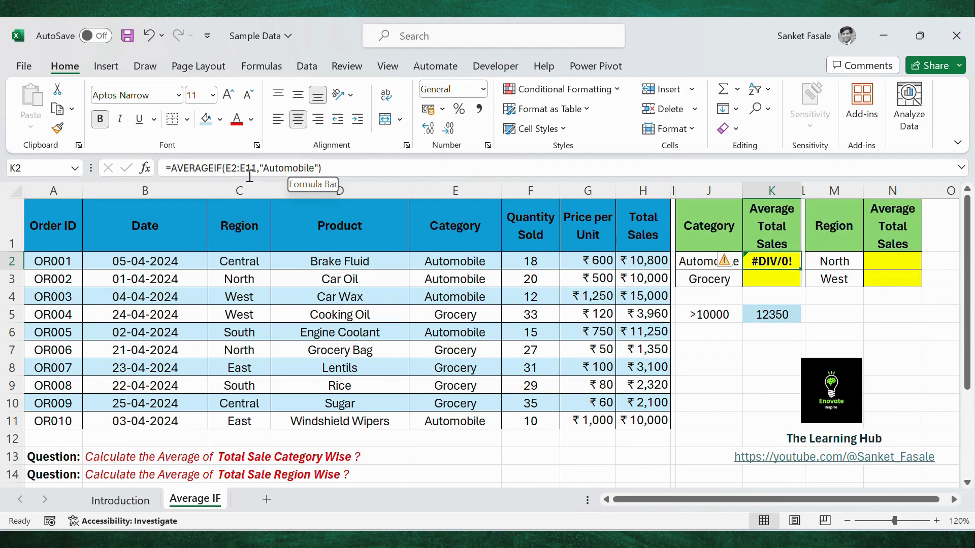
{"action": "left_click", "coordinate": [319, 168]}
{"action": "type", "text": ","}
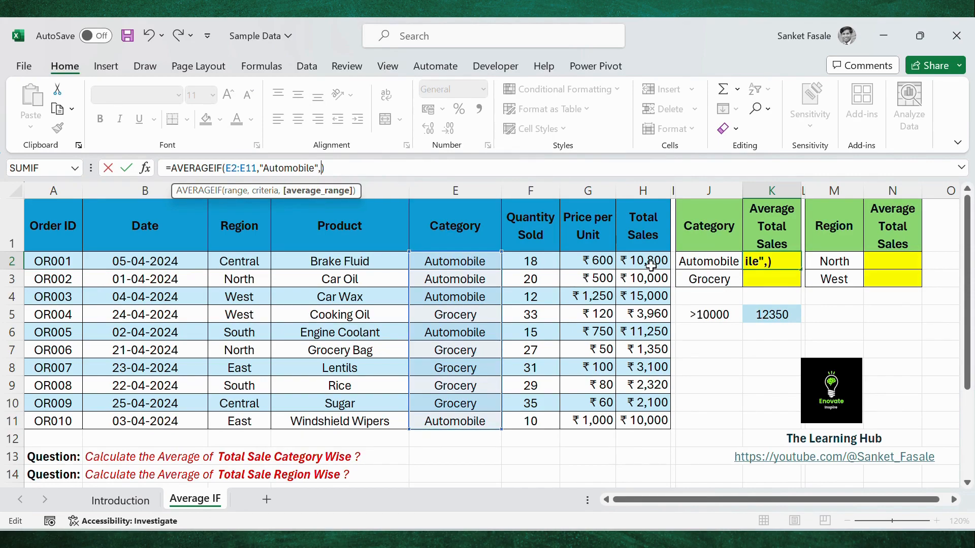
{"action": "left_click_drag", "start_coordinate": [651, 265], "coordinate": [655, 422]}
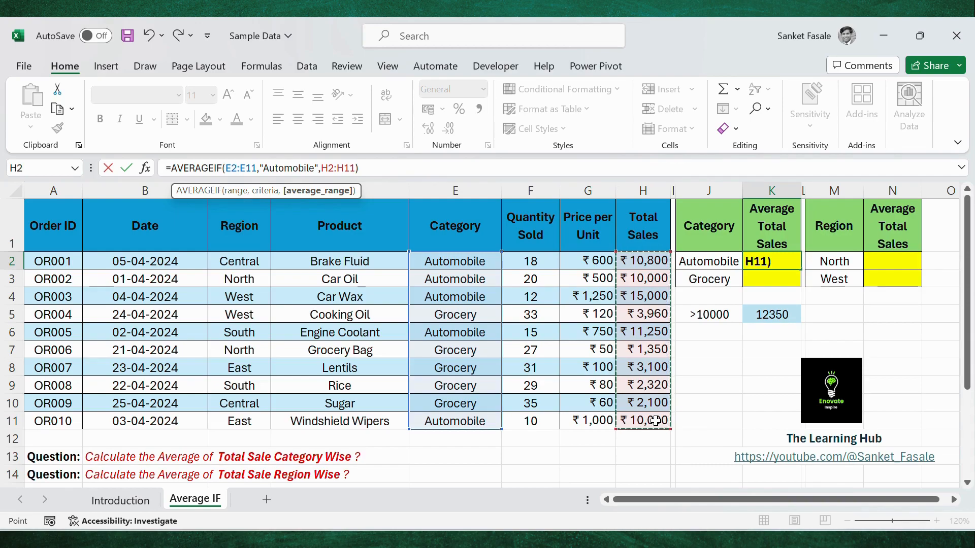
{"action": "key", "text": "Return"}
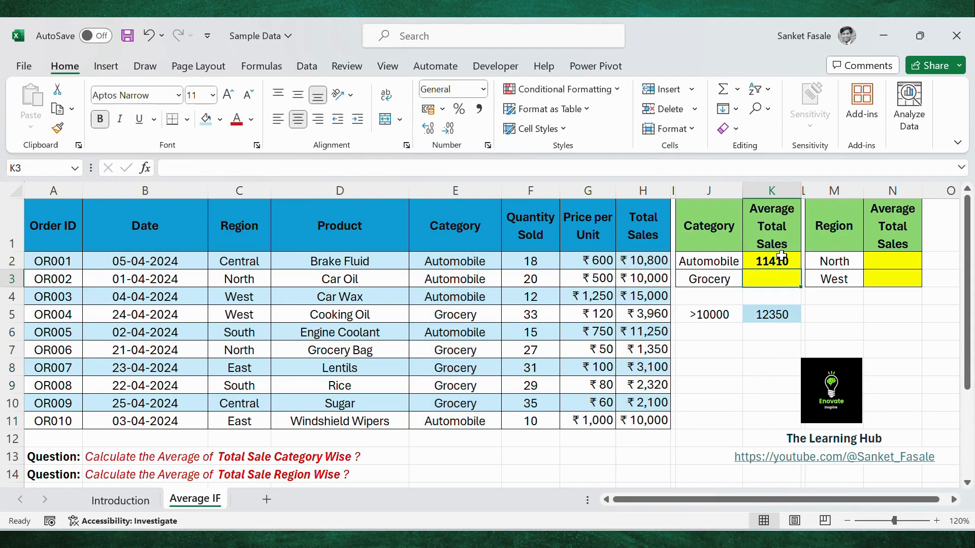
Review the range, criterion and average range highlighted by the AVERAGEIF formula in cell K2.
{"action": "left_click", "coordinate": [784, 261]}
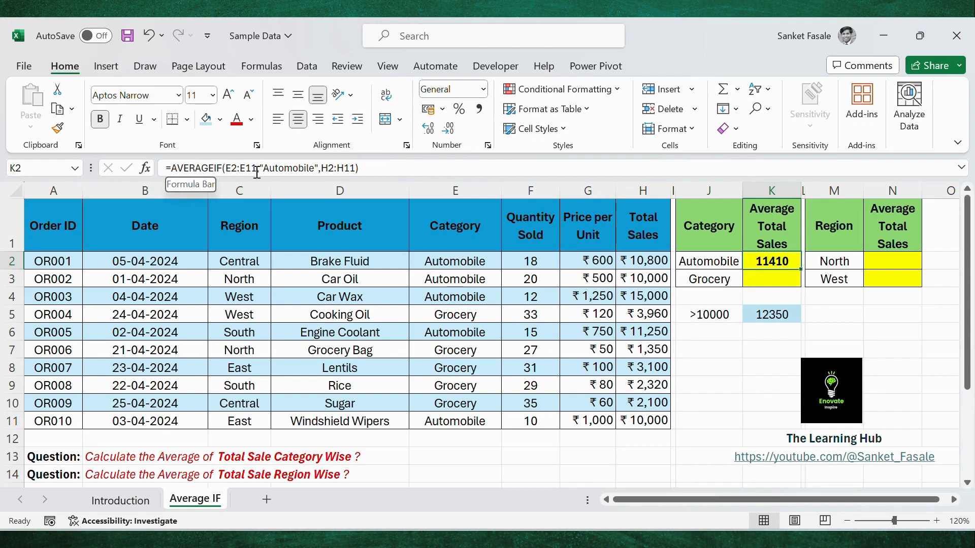
{"action": "left_click", "coordinate": [386, 166]}
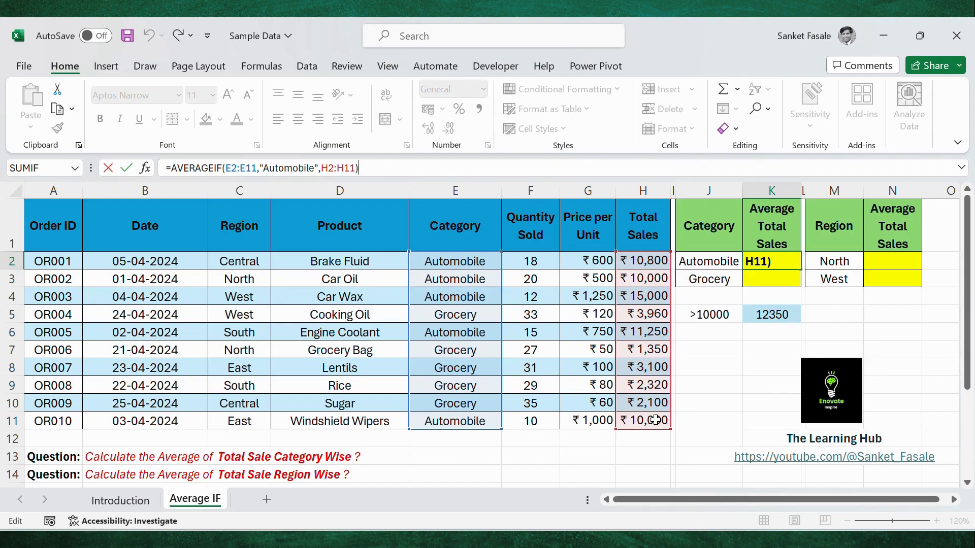
{"action": "key", "text": "Return"}
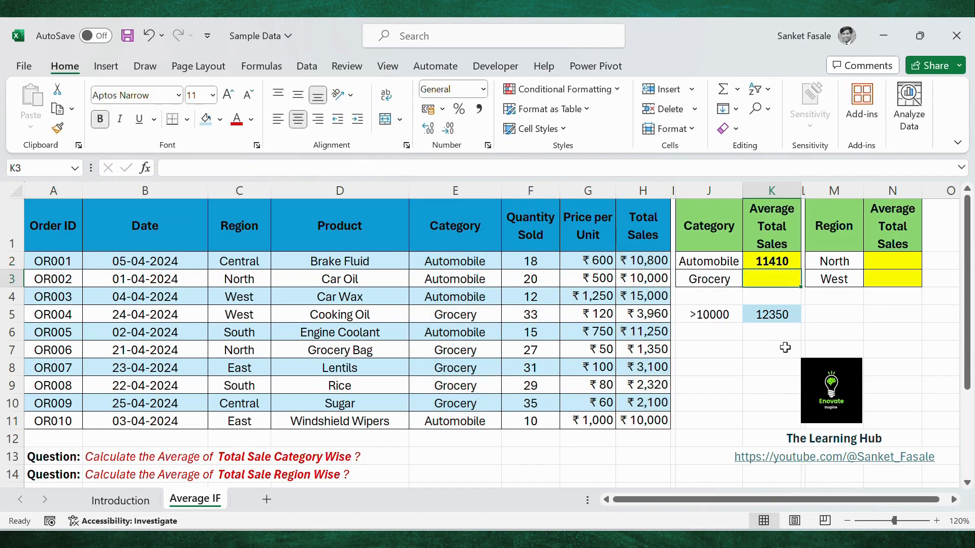
Select the Total Sales cells of the Automobile orders to check their average against the result in cell K2.
{"action": "left_click", "coordinate": [643, 262]}
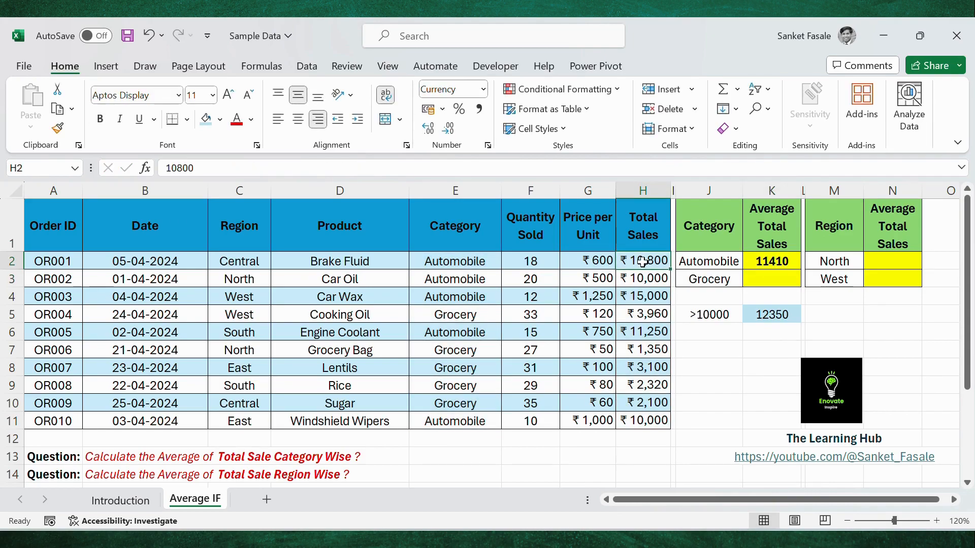
{"action": "left_click", "coordinate": [643, 282], "text": "ctrl"}
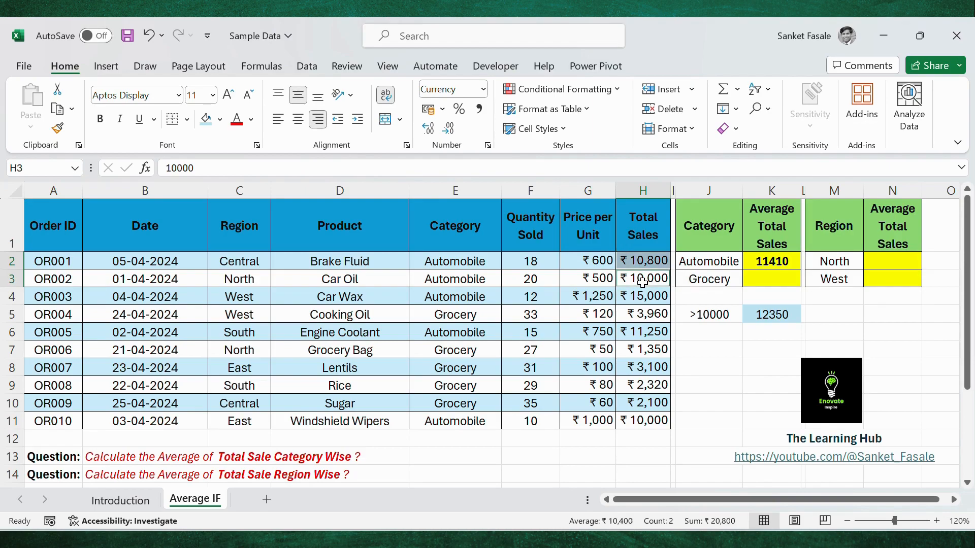
{"action": "left_click", "coordinate": [643, 297], "text": "ctrl"}
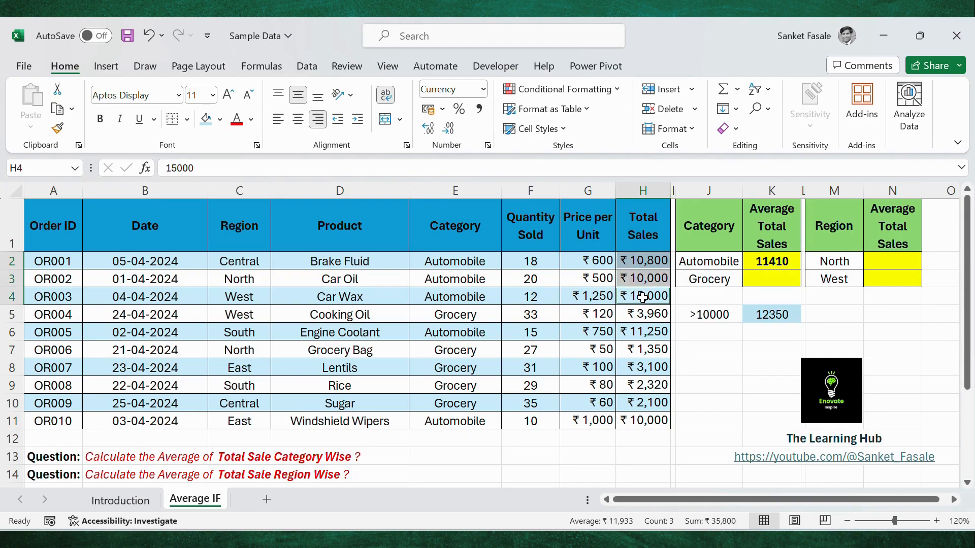
{"action": "left_click", "coordinate": [642, 336], "text": "ctrl"}
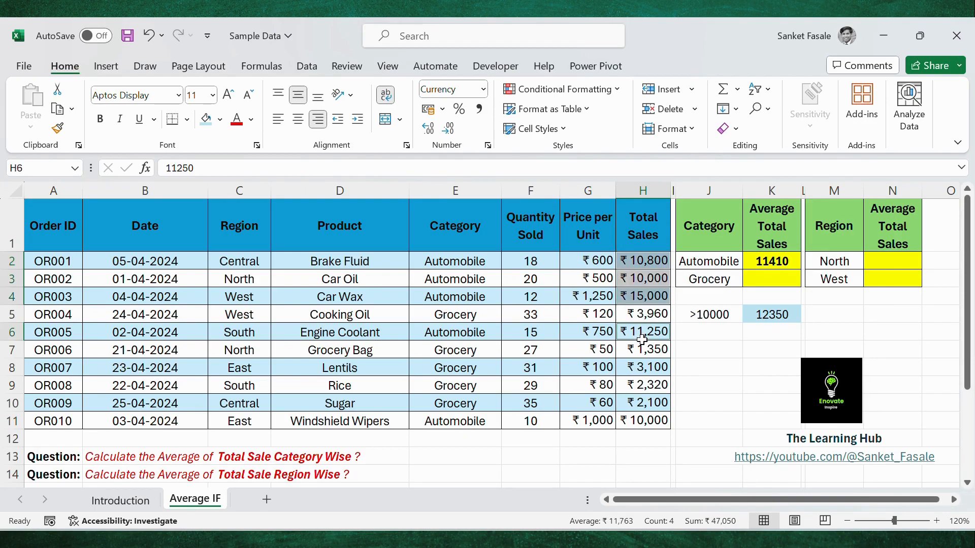
{"action": "left_click", "coordinate": [643, 422], "text": "ctrl"}
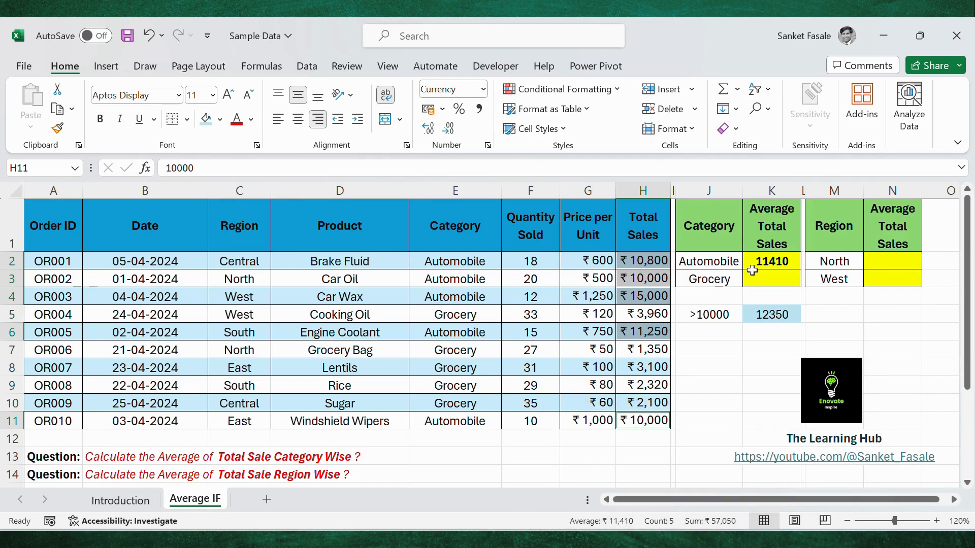
{"action": "left_click", "coordinate": [781, 264]}
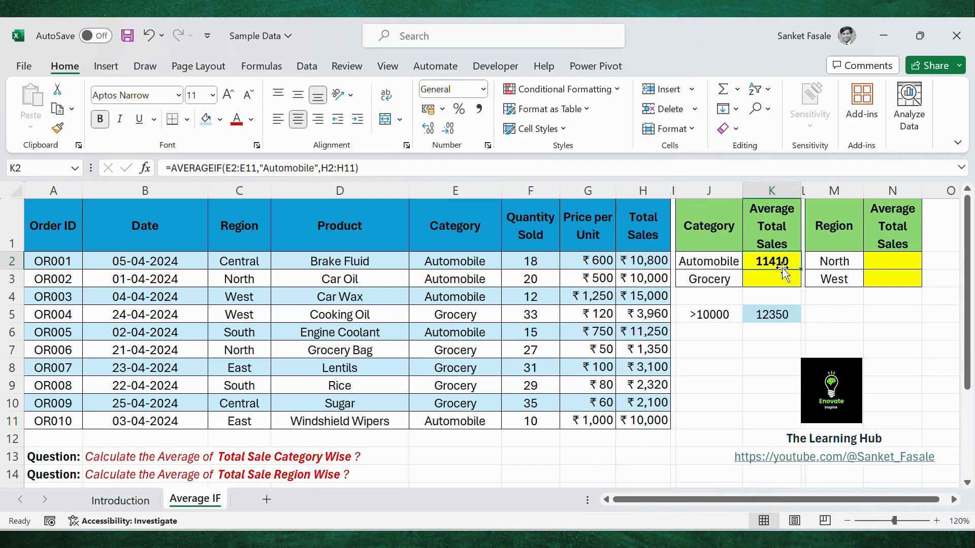
Start an AVERAGEIF formula in cell K3 for the Grocery category, using the category cells E2:E11 as the range.
{"action": "key", "text": "Down"}
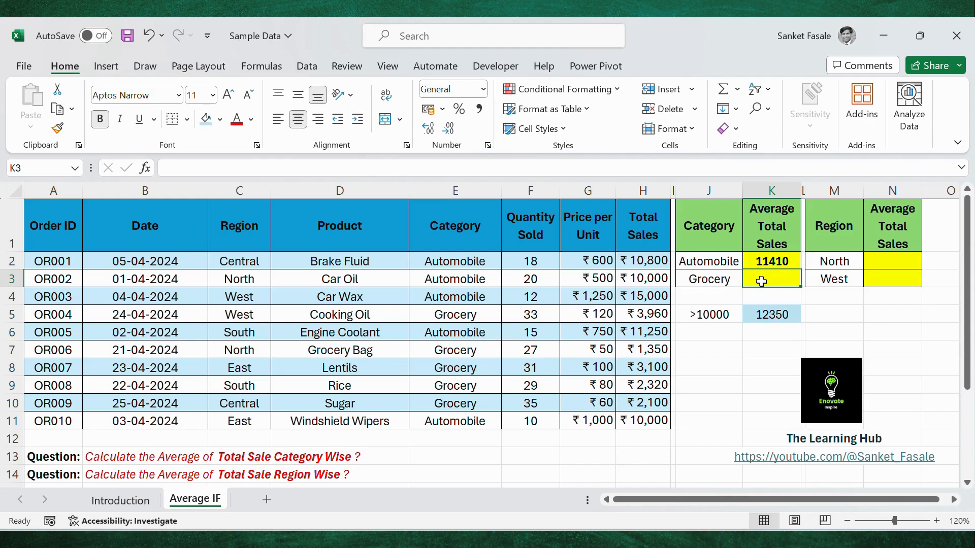
{"action": "type", "text": "="}
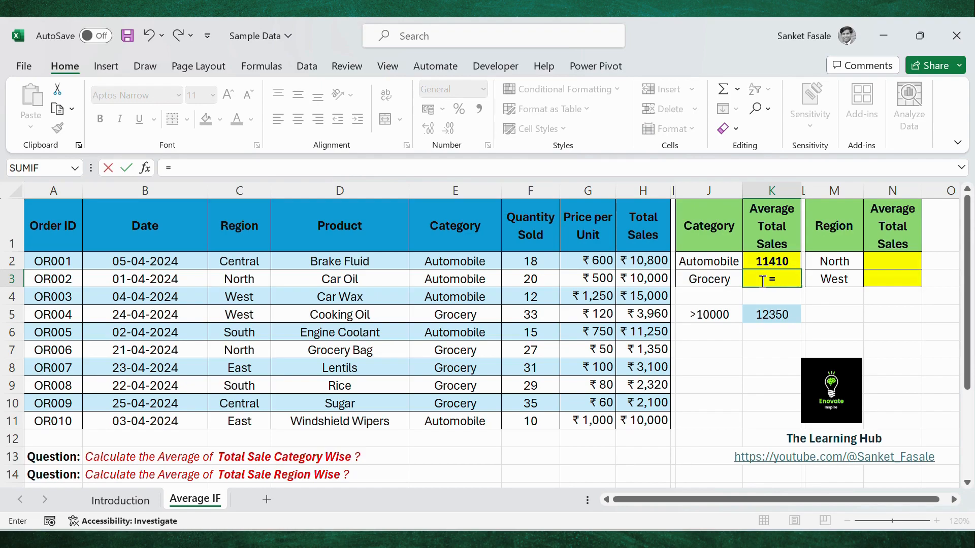
{"action": "type", "text": "Av"}
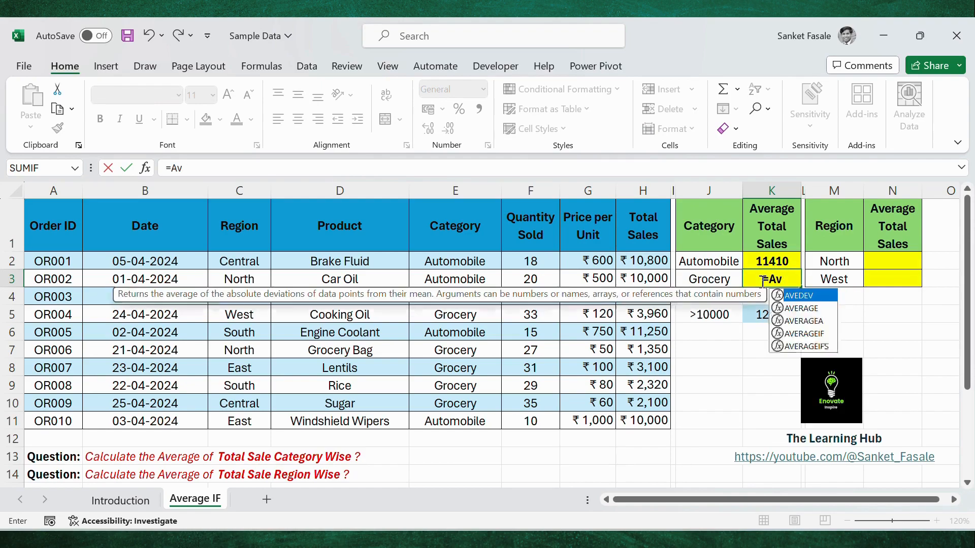
{"action": "type", "text": "eragei"}
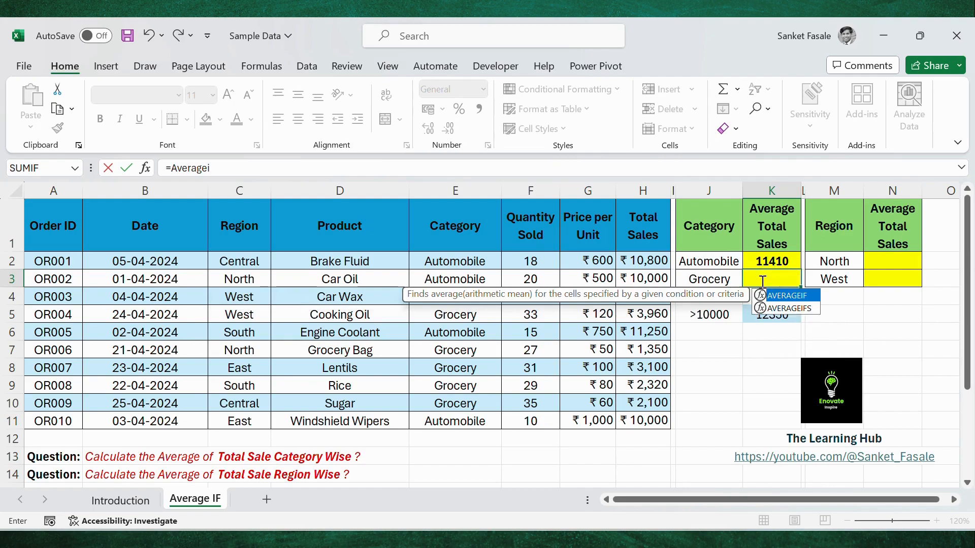
{"action": "type", "text": "f("}
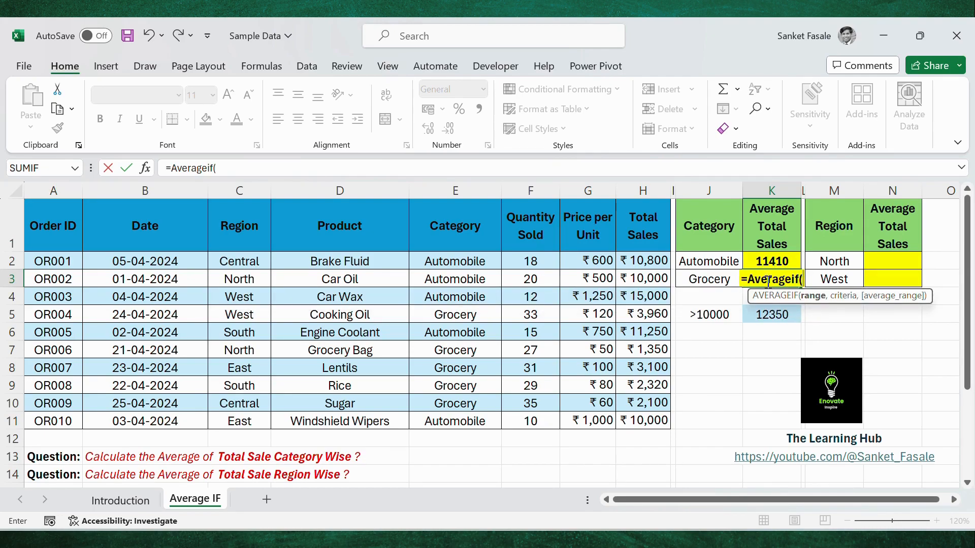
{"action": "left_click_drag", "start_coordinate": [428, 259], "coordinate": [440, 420]}
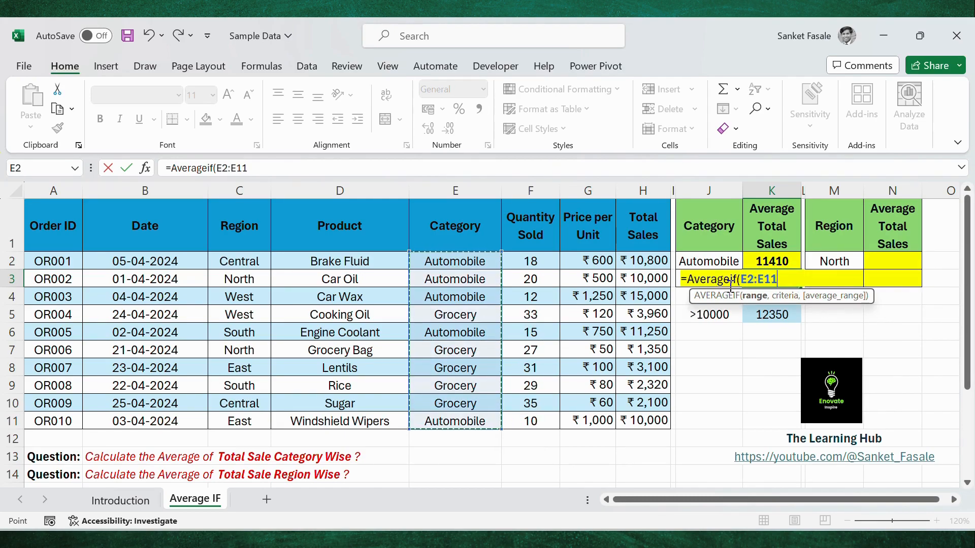
{"action": "type", "text": ","}
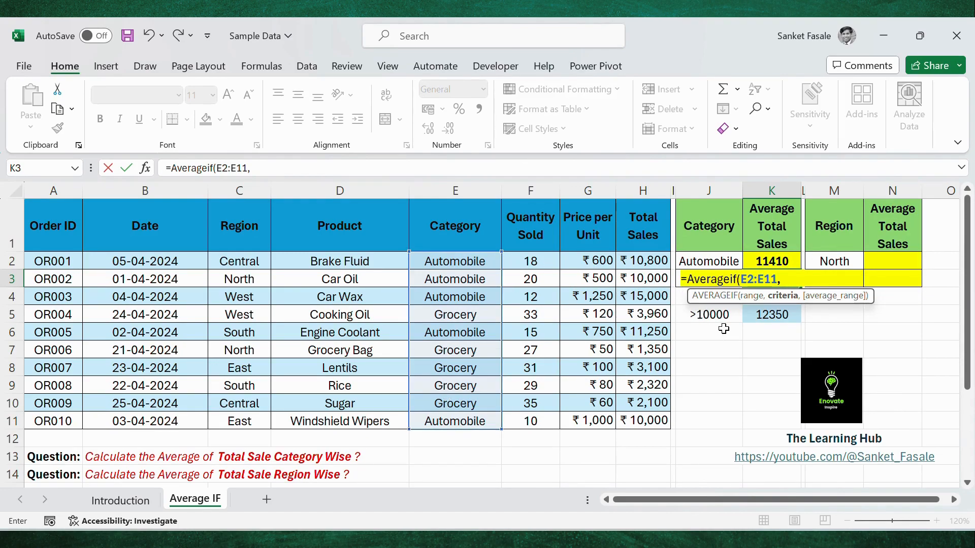
{"action": "type", "text": "\"Groce"}
{"action": "key", "text": "BackSpace"}
{"action": "key", "text": "BackSpace"}
{"action": "key", "text": "BackSpace"}
{"action": "key", "text": "BackSpace"}
{"action": "key", "text": "BackSpace"}
{"action": "key", "text": "BackSpace"}
{"action": "key", "text": "BackSpace"}
{"action": "key", "text": "BackSpace"}
Complete K3's AVERAGEIF formula with cell J3 as the criterion and the Total Sales cells H2:H11 as the average range.
{"action": "left_click", "coordinate": [686, 262]}
{"action": "key", "text": "Down"}
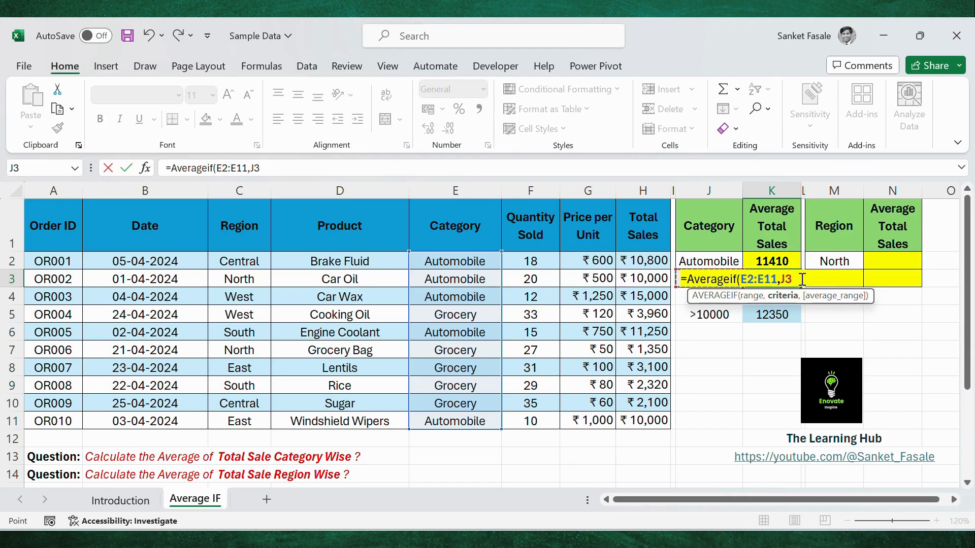
{"action": "type", "text": ","}
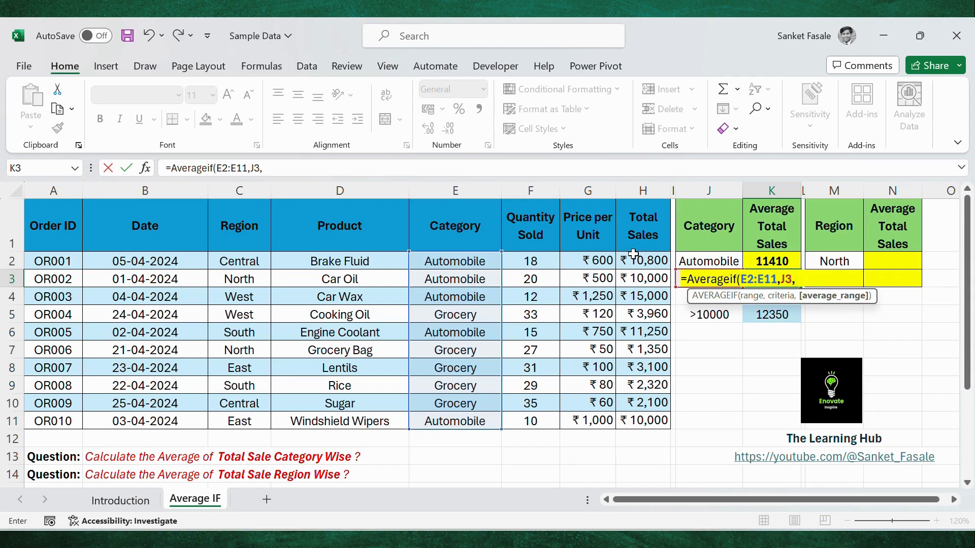
{"action": "left_click_drag", "start_coordinate": [634, 260], "coordinate": [636, 417]}
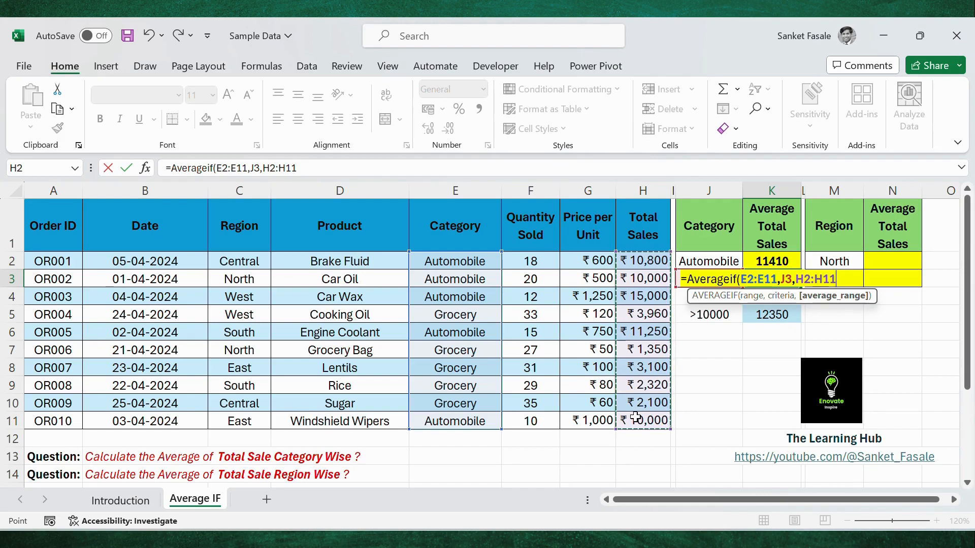
{"action": "type", "text": ")"}
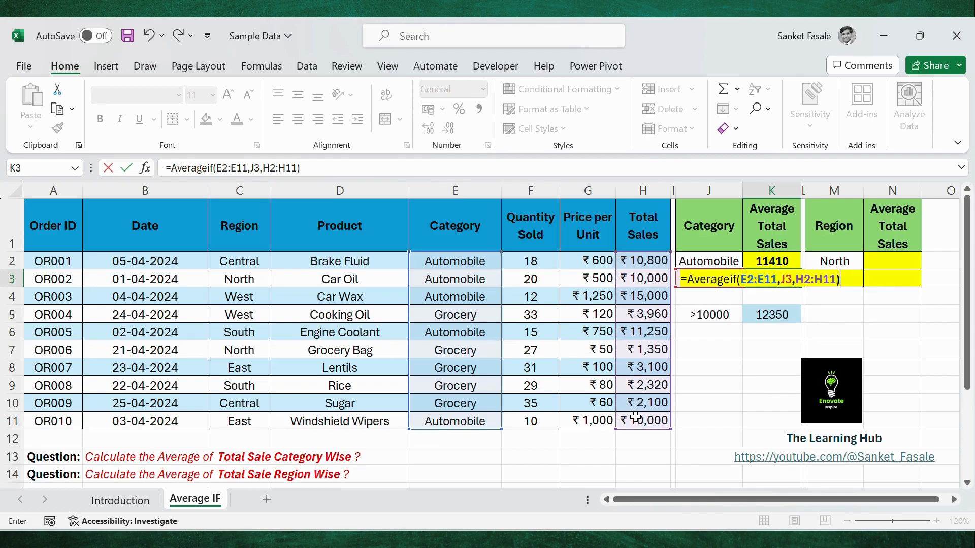
{"action": "key", "text": "Return"}
{"action": "key", "text": "Up"}
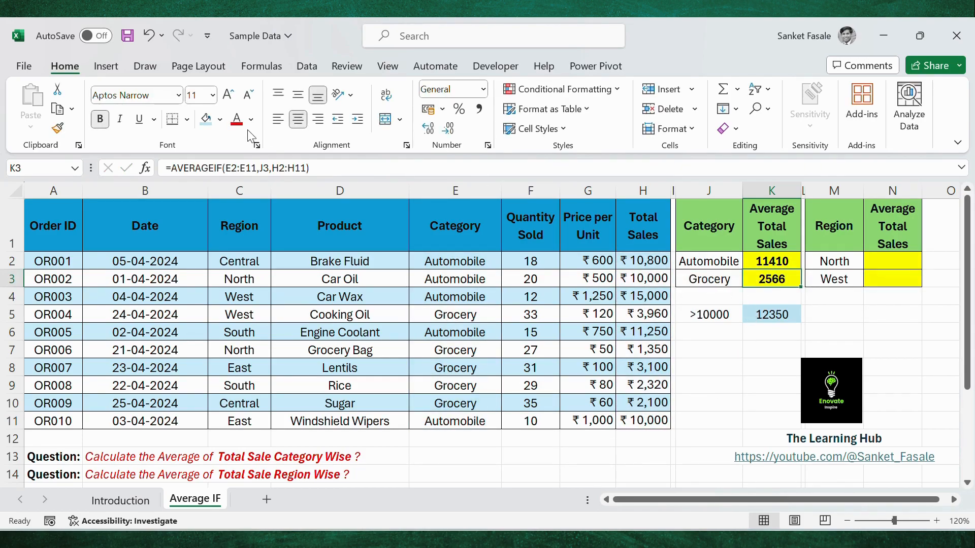
Review the cell-reference criterion and the highlighted ranges in K3's AVERAGEIF formula.
{"action": "left_click", "coordinate": [266, 173]}
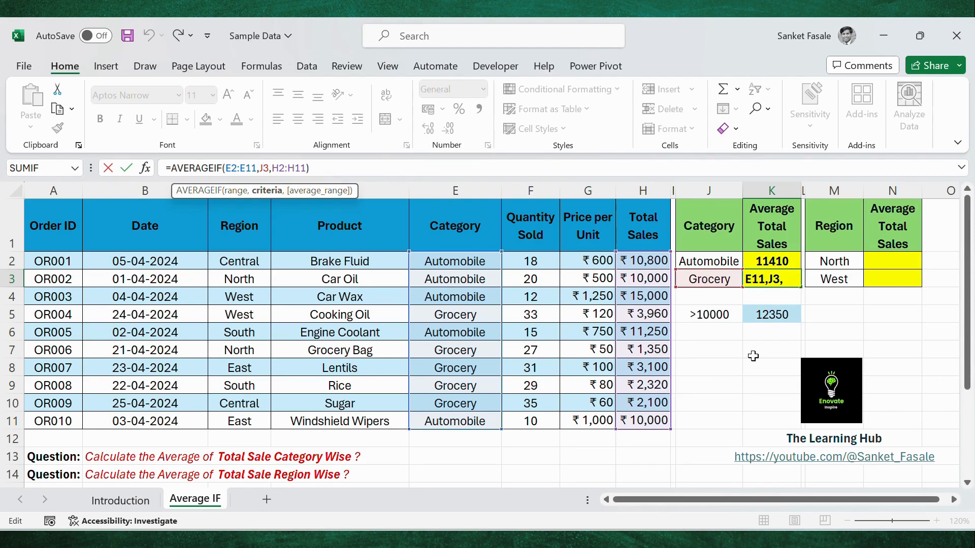
{"action": "key", "text": "Return"}
{"action": "key", "text": "Up"}
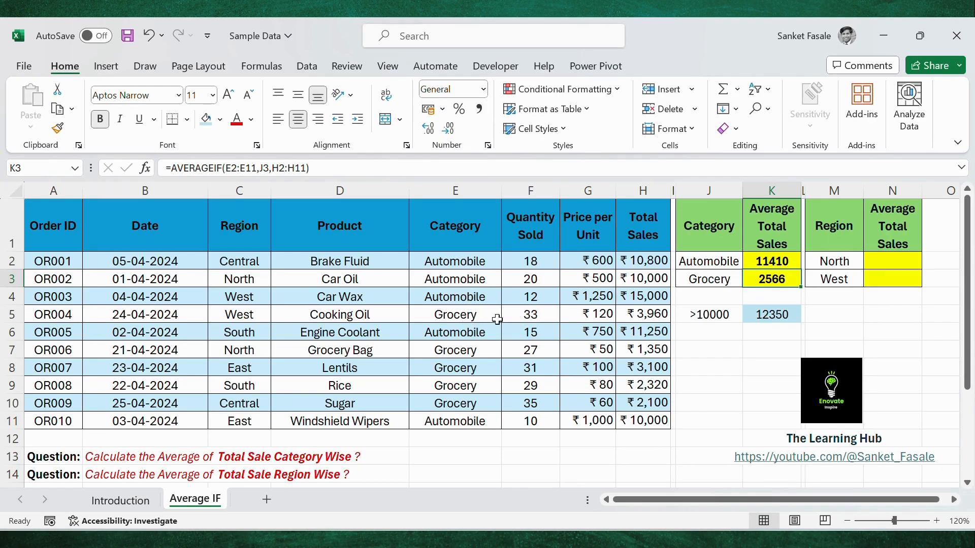
Select the Total Sales cells of the Grocery orders to check their average against the result in cell K3.
{"action": "left_click", "coordinate": [637, 311]}
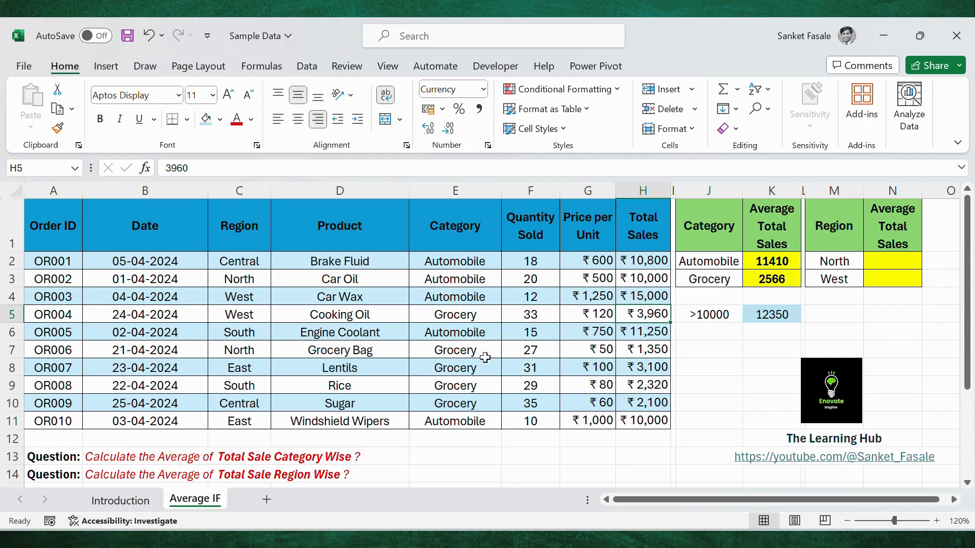
{"action": "left_click", "coordinate": [646, 350], "text": "ctrl"}
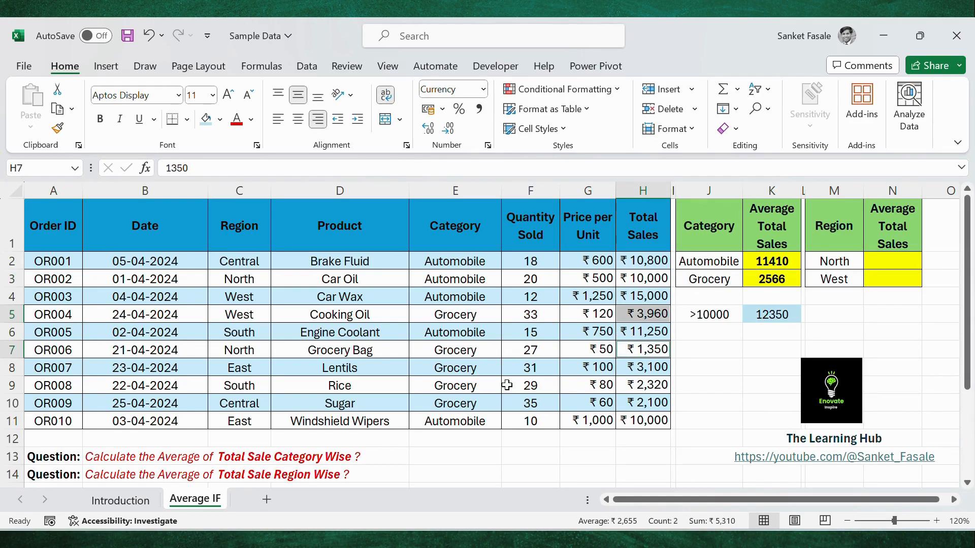
{"action": "left_click", "coordinate": [641, 373], "text": "ctrl"}
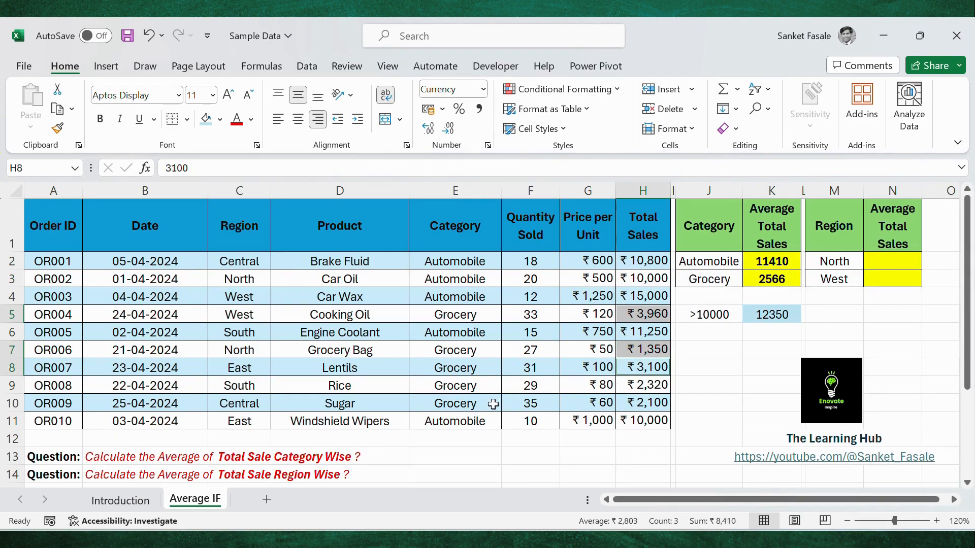
{"action": "left_click", "coordinate": [644, 389], "text": "ctrl"}
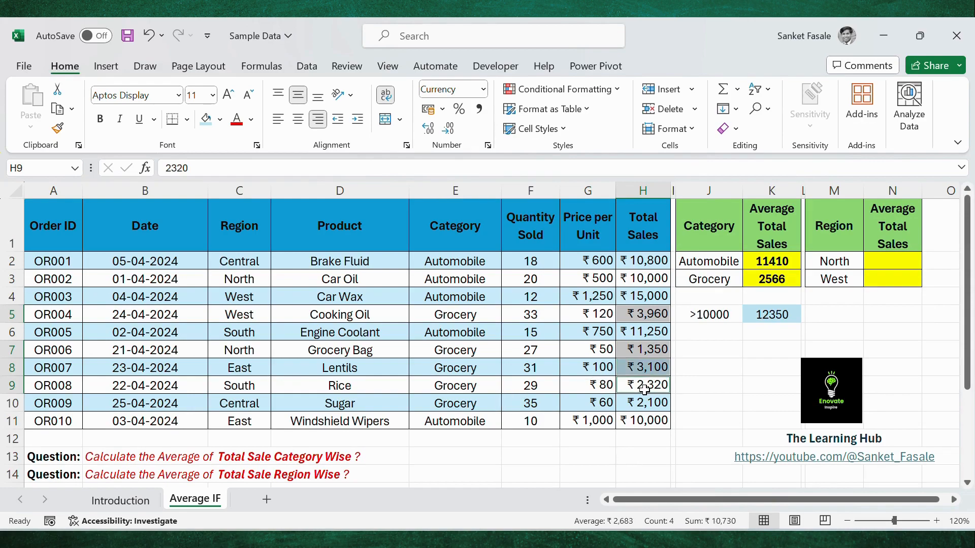
{"action": "left_click", "coordinate": [642, 402], "text": "ctrl"}
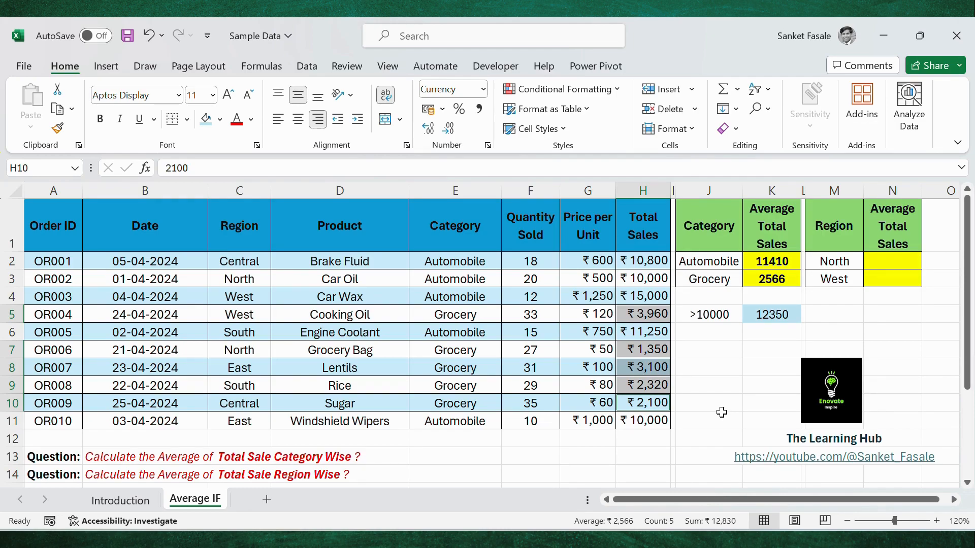
{"action": "mouse_move", "coordinate": [625, 528]}
{"action": "left_click", "coordinate": [760, 357]}
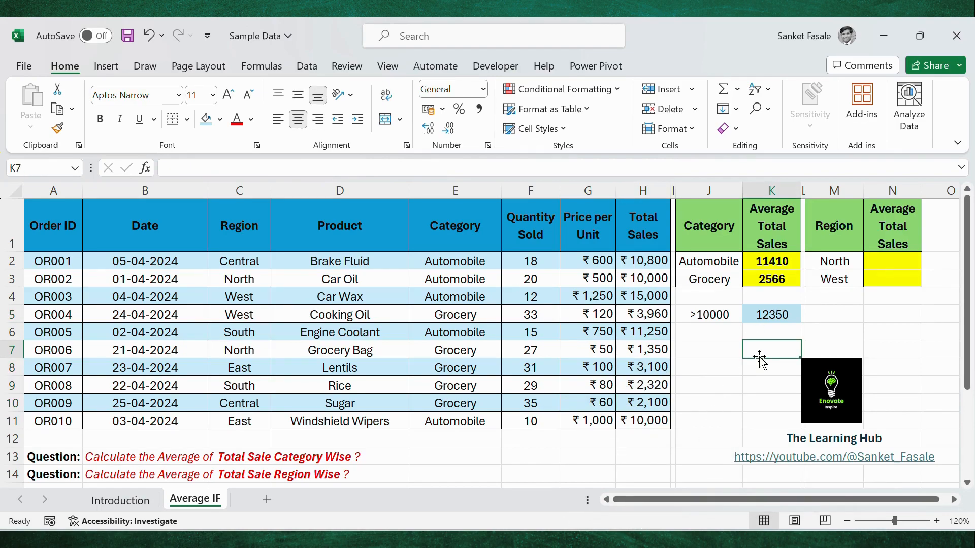
{"action": "key", "text": "Up"}
{"action": "key", "text": "Up"}
{"action": "key", "text": "Up"}
{"action": "key", "text": "Down"}
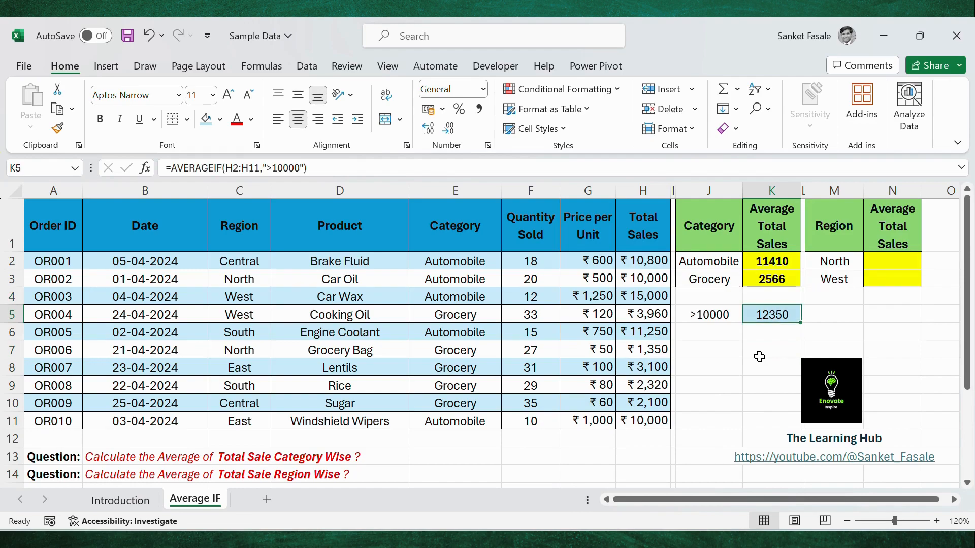
{"action": "key", "text": "Up"}
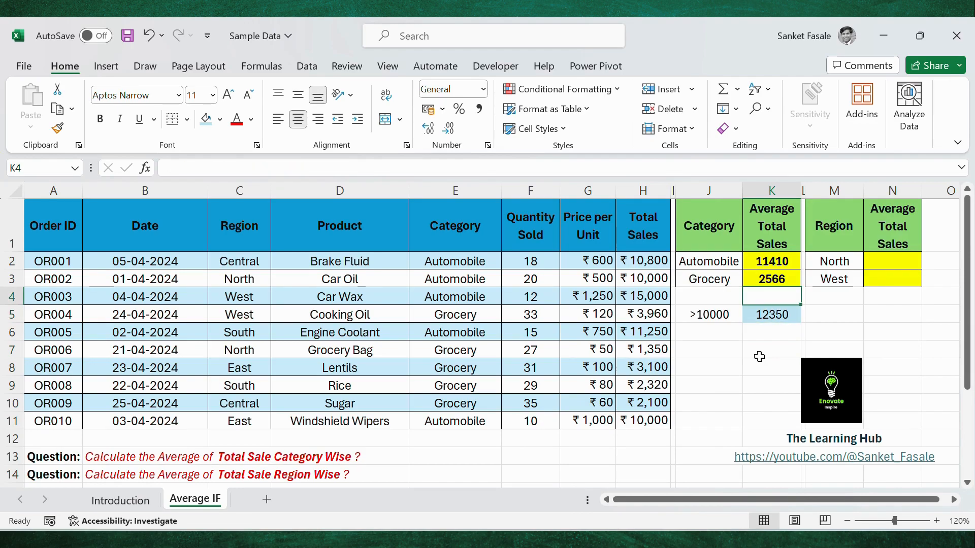
Mark the category-wise average question as answered by entering "yes" in cell E13.
{"action": "left_click", "coordinate": [459, 458]}
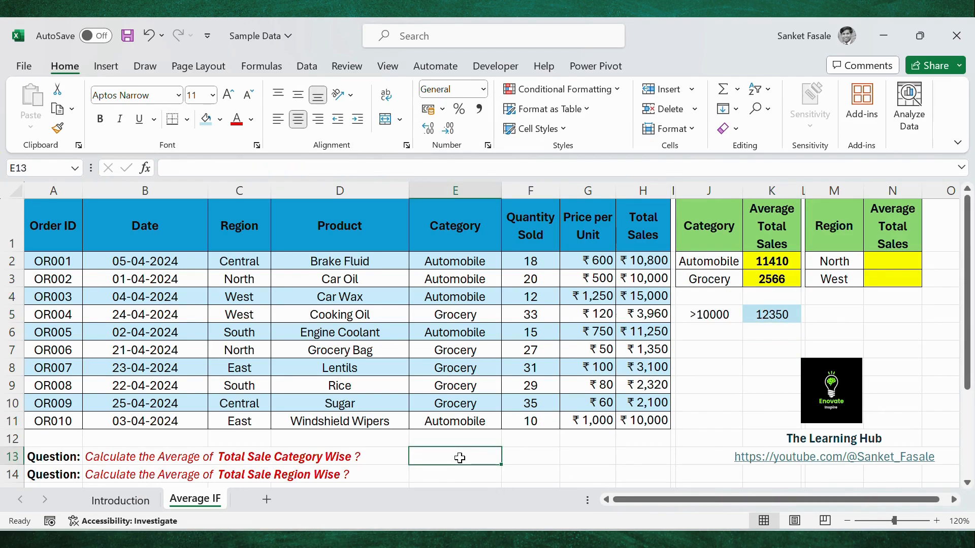
{"action": "type", "text": "yes"}
{"action": "key", "text": "Return"}
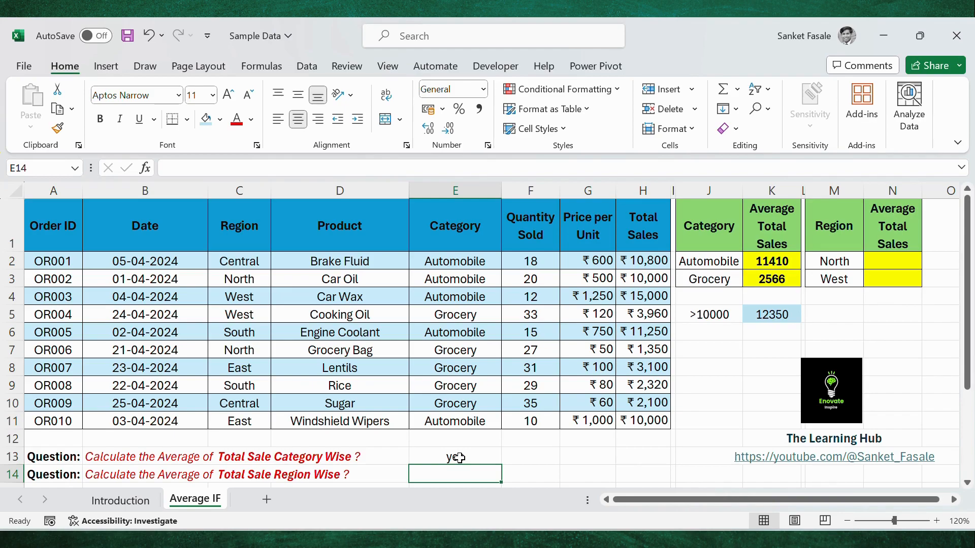
Review the region-wise average question, the North criterion with its result cell N2, and the Region column C1:C11.
{"action": "left_click", "coordinate": [274, 471]}
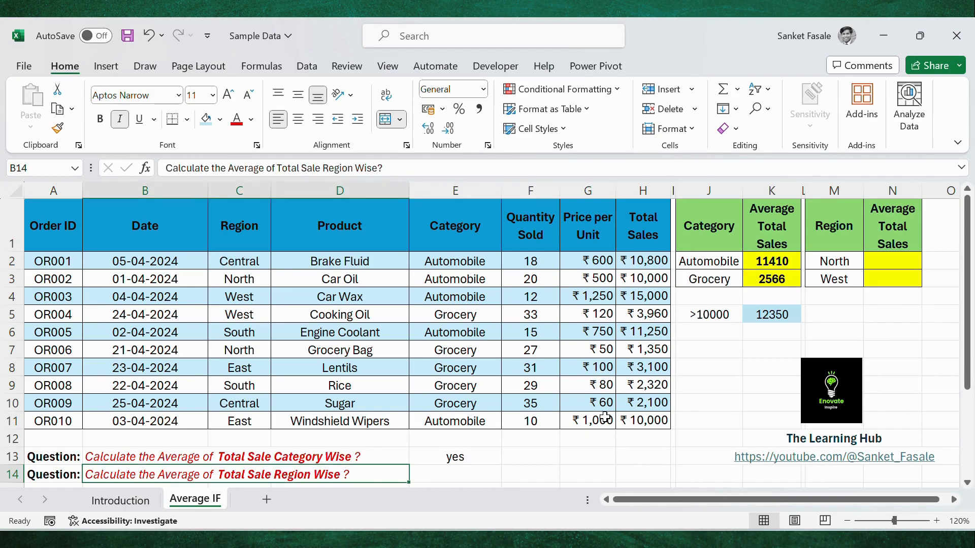
{"action": "left_click", "coordinate": [878, 329]}
{"action": "left_click", "coordinate": [899, 257]}
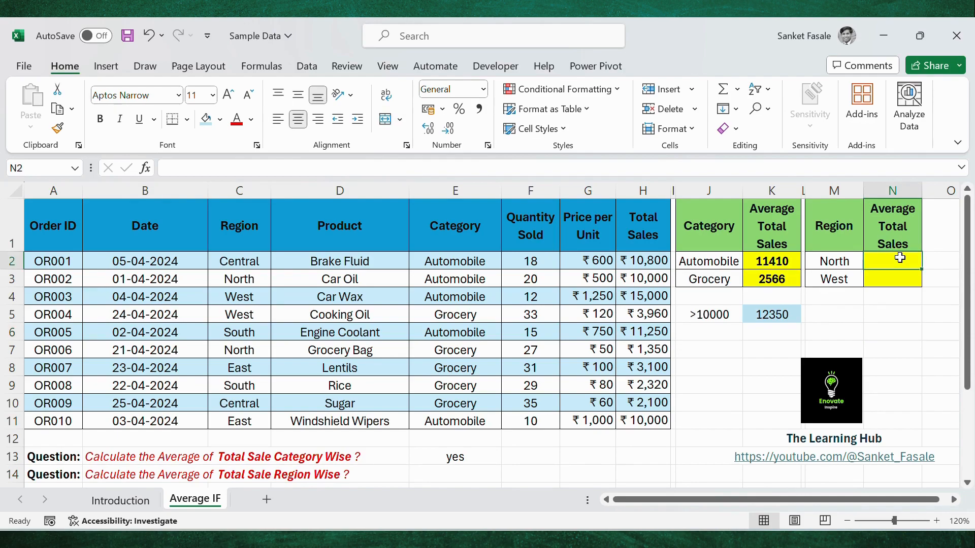
{"action": "key", "text": "Left"}
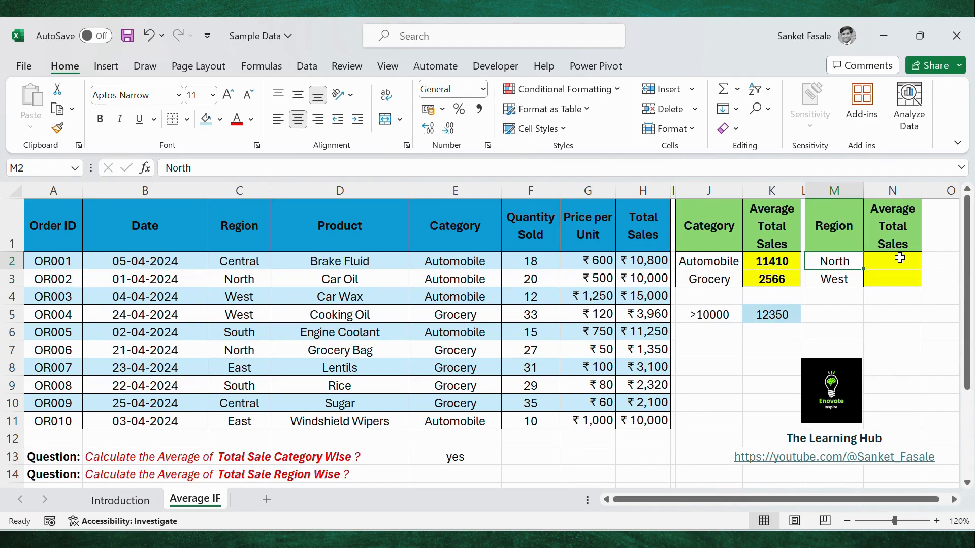
{"action": "left_click", "coordinate": [899, 258]}
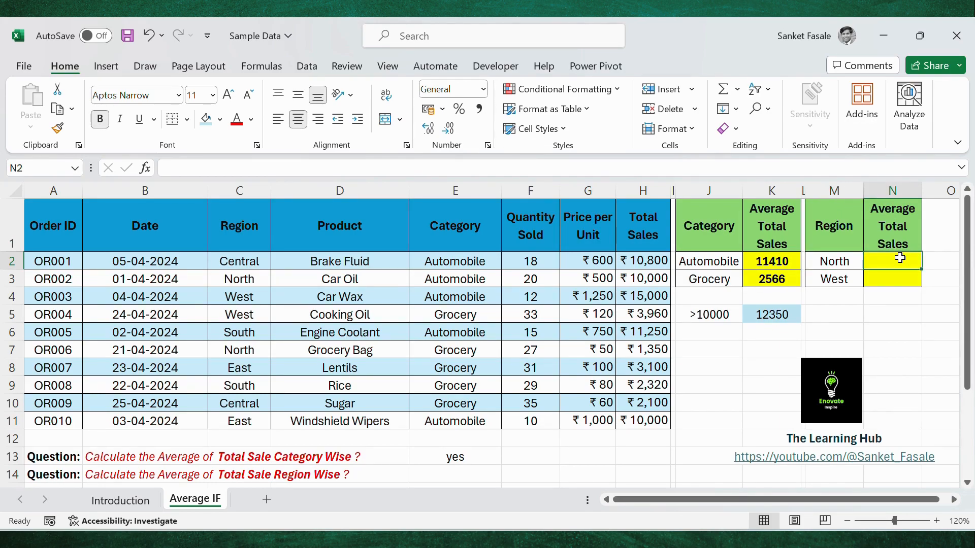
{"action": "left_click", "coordinate": [242, 238]}
{"action": "key", "text": "ctrl+shift+Down"}
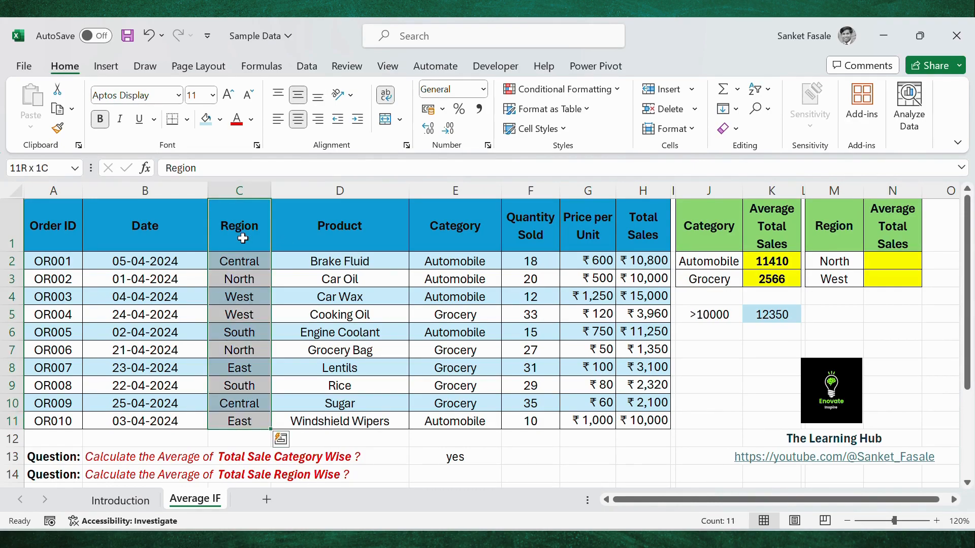
Calculate the North region's average Total Sales in N2 with AVERAGEIF over C2:C11, the text criterion "North" and average range H2:H11.
{"action": "left_click", "coordinate": [891, 314]}
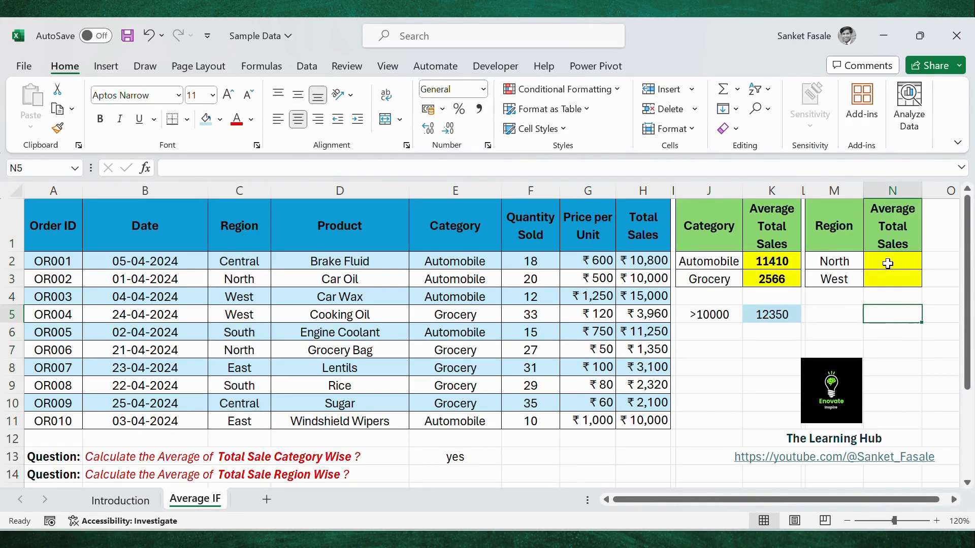
{"action": "left_click", "coordinate": [887, 261]}
{"action": "key", "text": "ctrl+b"}
{"action": "type", "text": "Average"}
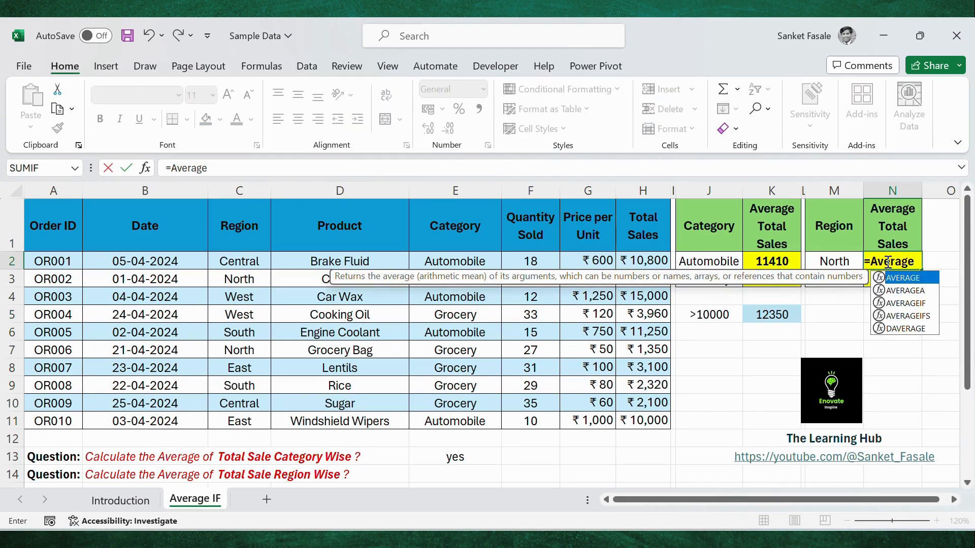
{"action": "type", "text": "if("}
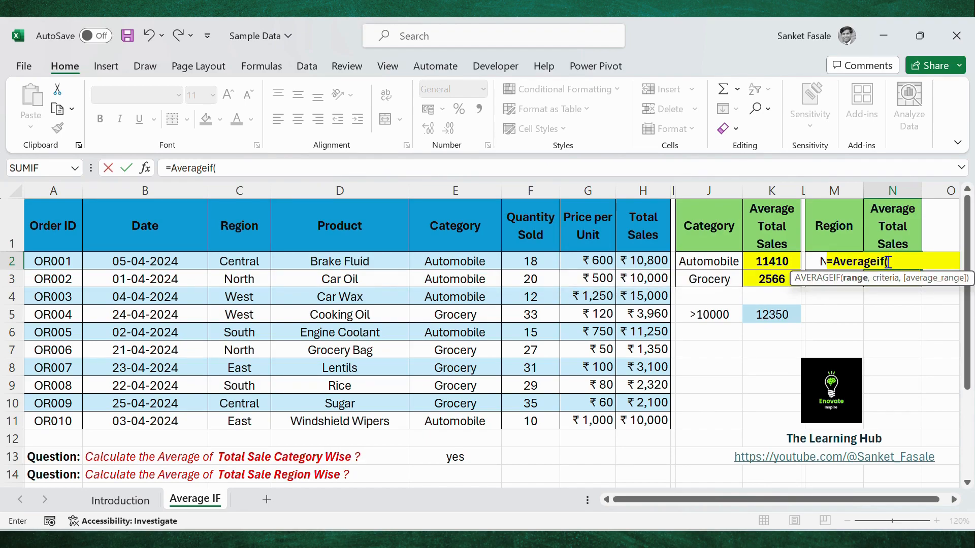
{"action": "left_click_drag", "start_coordinate": [255, 263], "coordinate": [248, 422]}
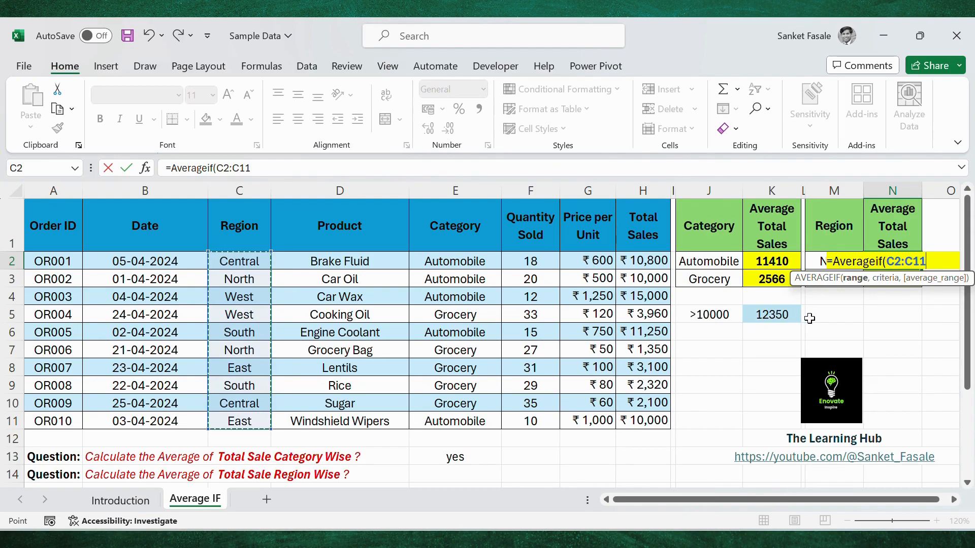
{"action": "type", "text": ","}
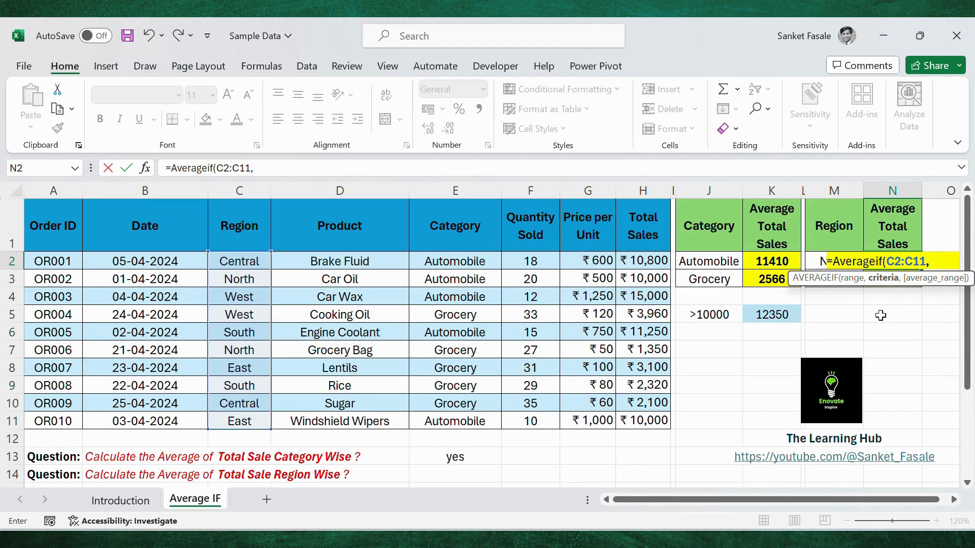
{"action": "type", "text": "\"North"}
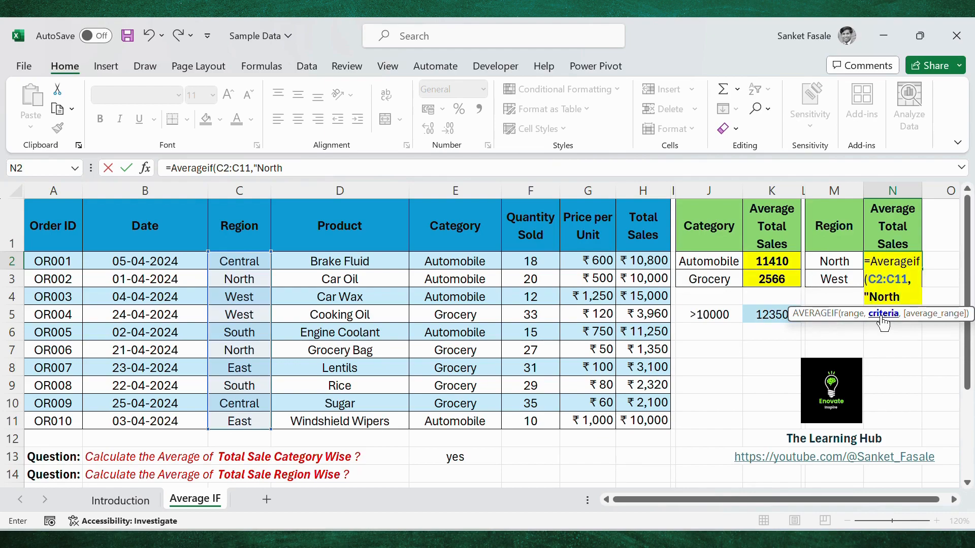
{"action": "type", "text": "\","}
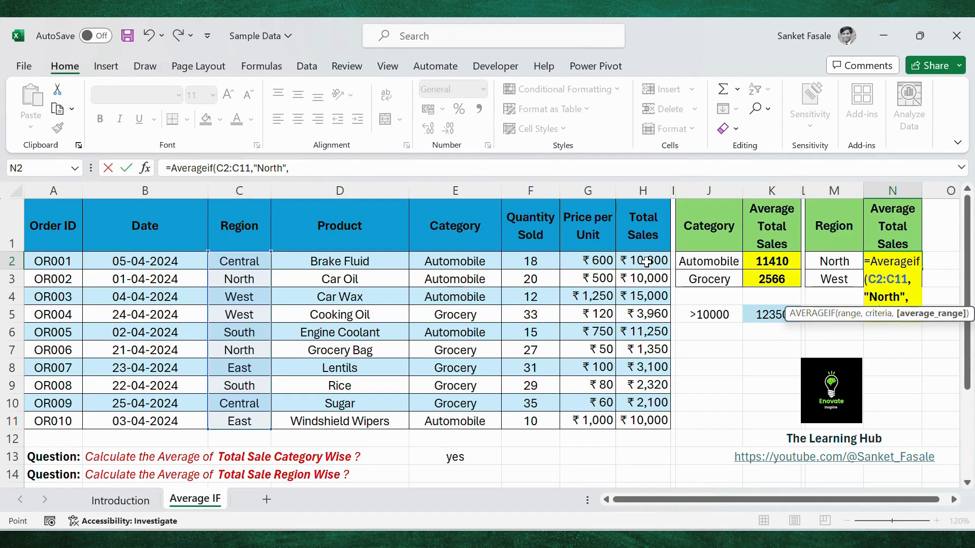
{"action": "left_click_drag", "start_coordinate": [644, 261], "coordinate": [653, 421]}
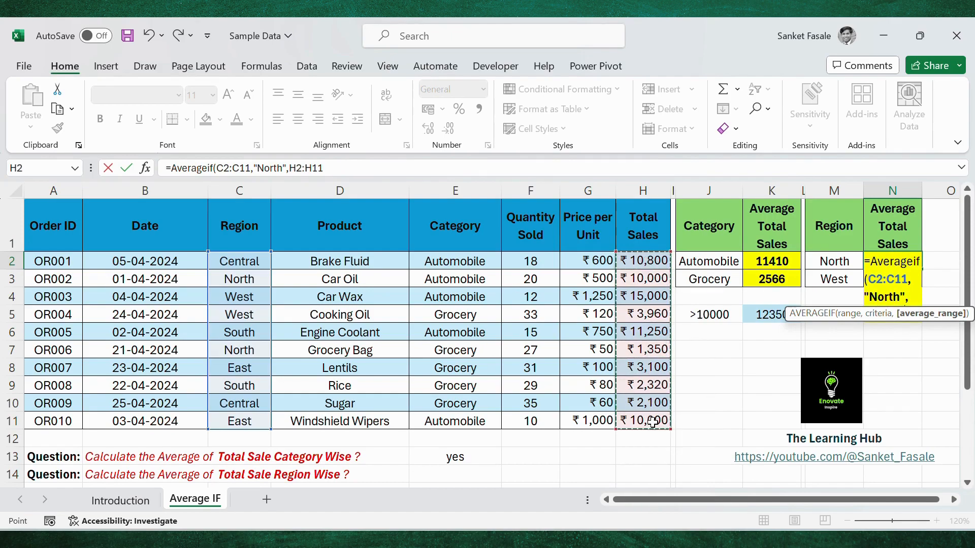
{"action": "key", "text": "Return"}
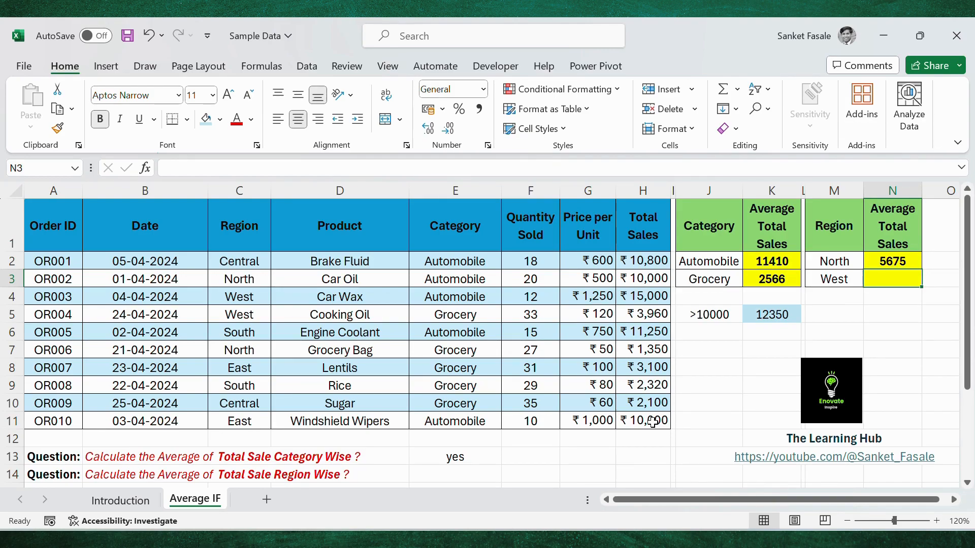
Calculate the West region's average Total Sales in N3 with AVERAGEIF over C2:C11, cell M3 as criterion and average range H2:H11.
{"action": "type", "text": "="}
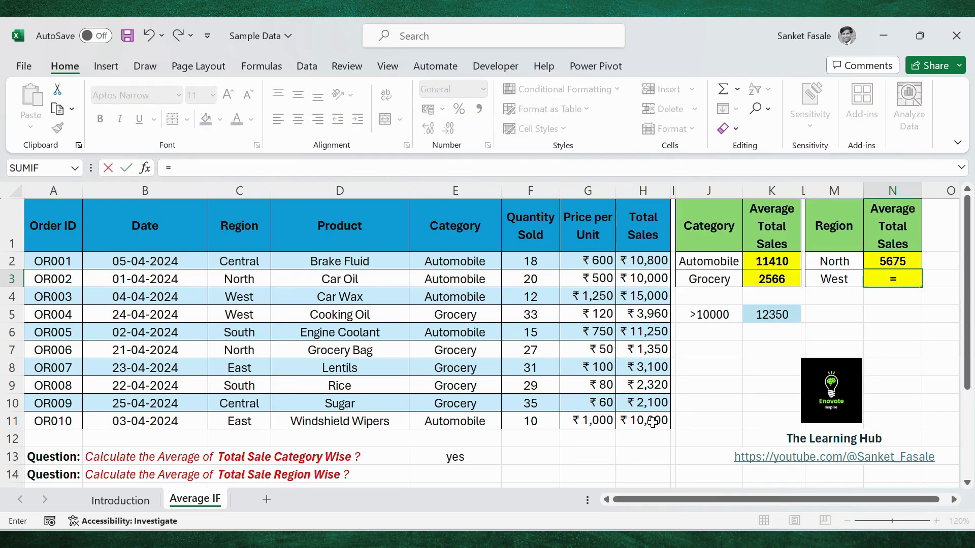
{"action": "type", "text": "averageif"}
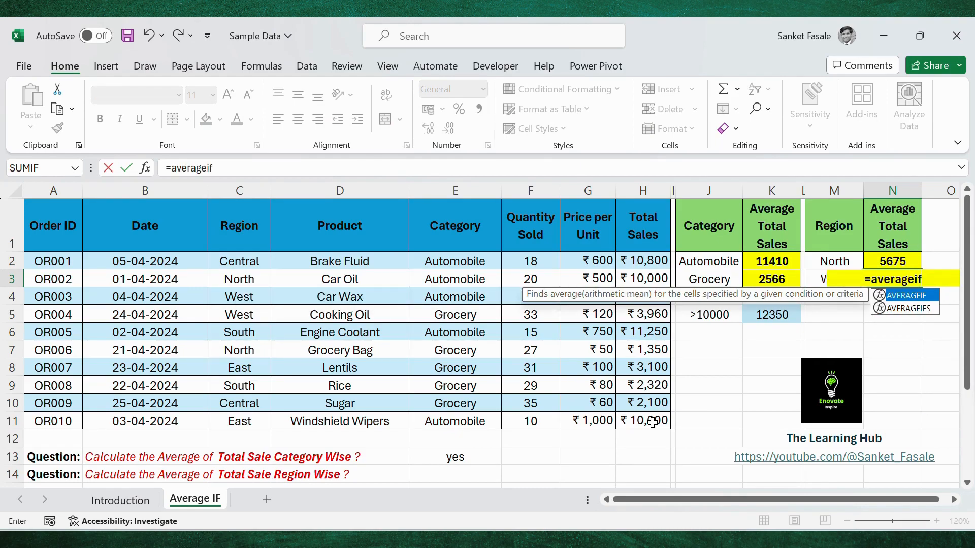
{"action": "type", "text": "("}
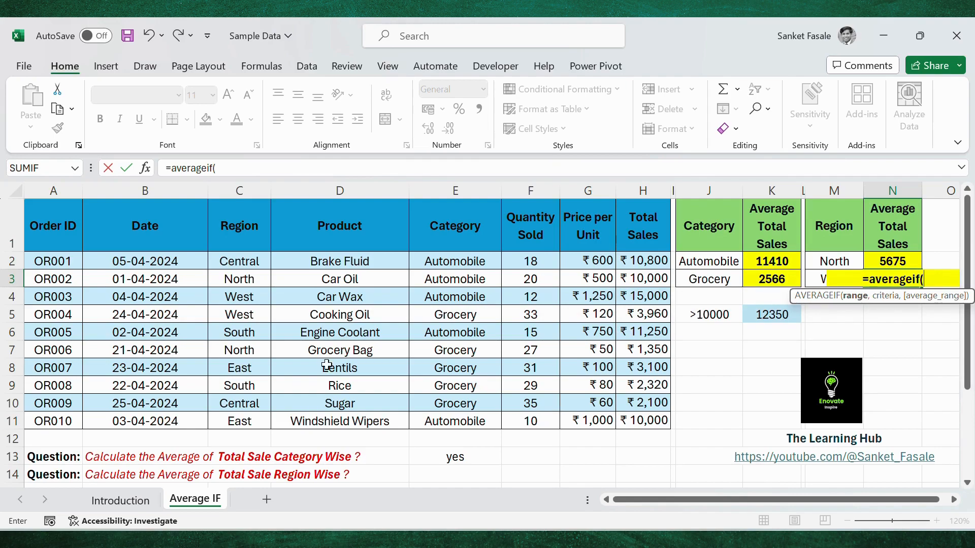
{"action": "left_click", "coordinate": [254, 259]}
{"action": "left_click_drag", "start_coordinate": [254, 260], "coordinate": [253, 420]}
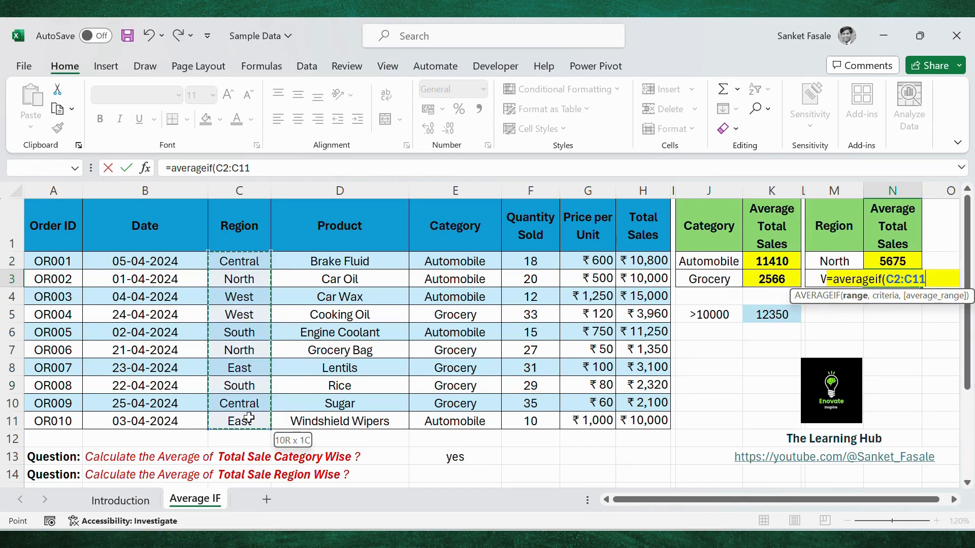
{"action": "type", "text": ","}
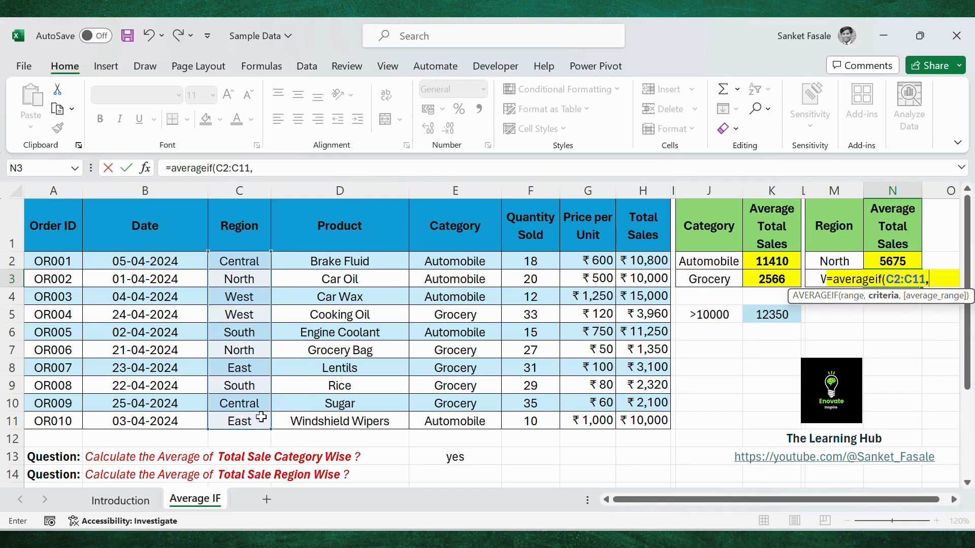
{"action": "left_click", "coordinate": [813, 279]}
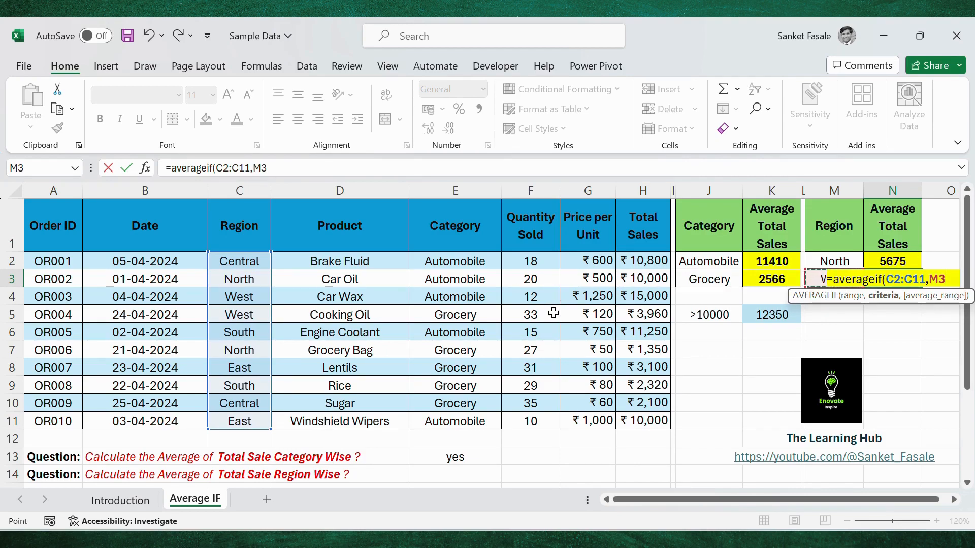
{"action": "type", "text": ","}
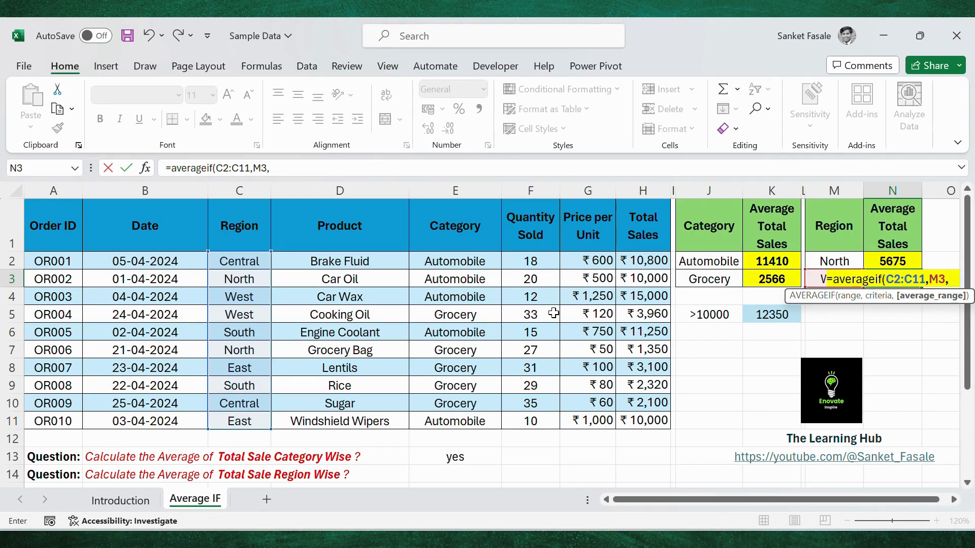
{"action": "left_click_drag", "start_coordinate": [629, 263], "coordinate": [626, 425]}
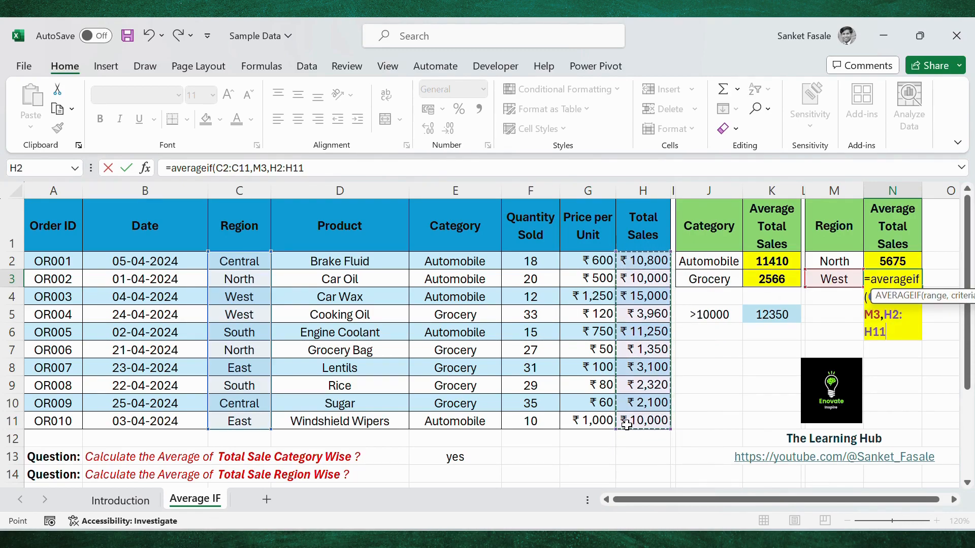
{"action": "key", "text": "Return"}
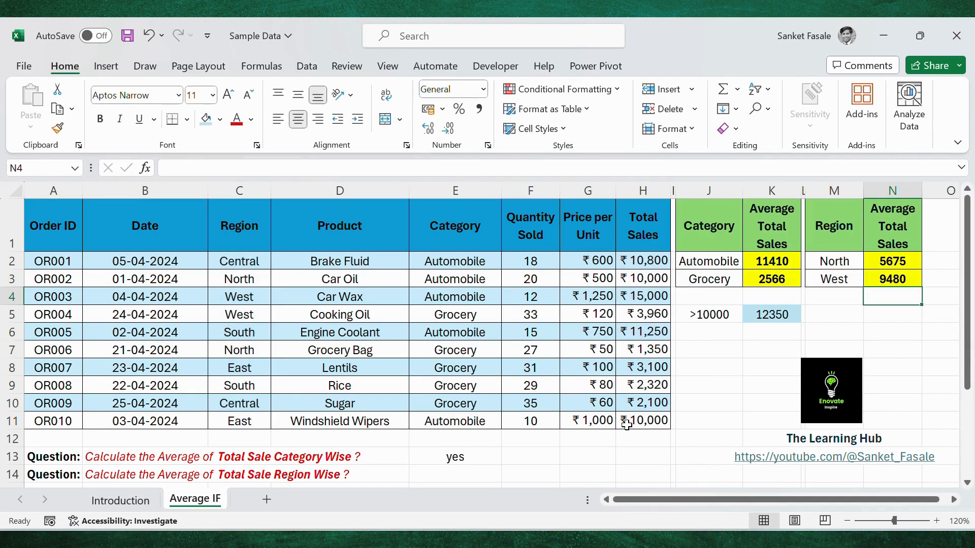
Review the range, cell-reference criterion and average range highlighted by N3's AVERAGEIF formula, leaving the formula as it is.
{"action": "left_click", "coordinate": [896, 284]}
{"action": "left_click", "coordinate": [278, 168]}
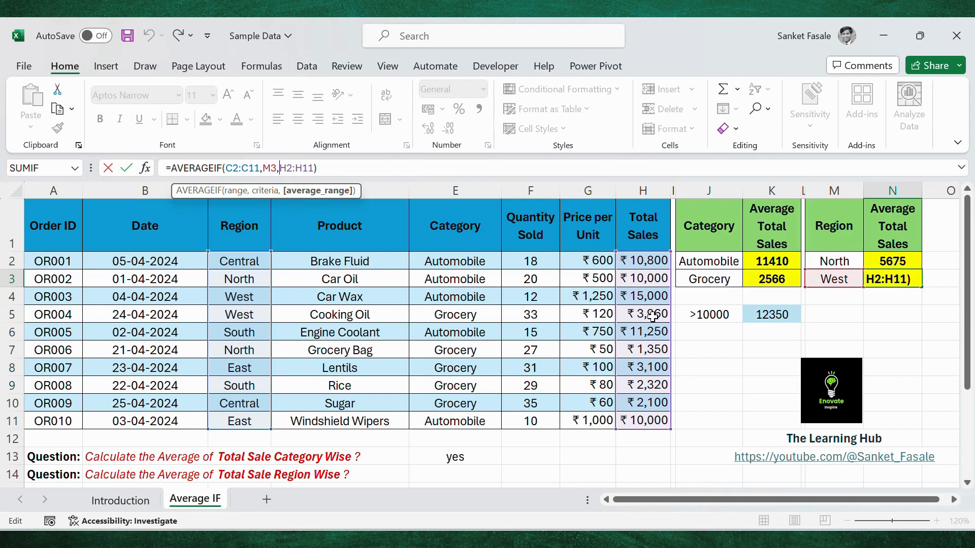
{"action": "key", "text": "Return"}
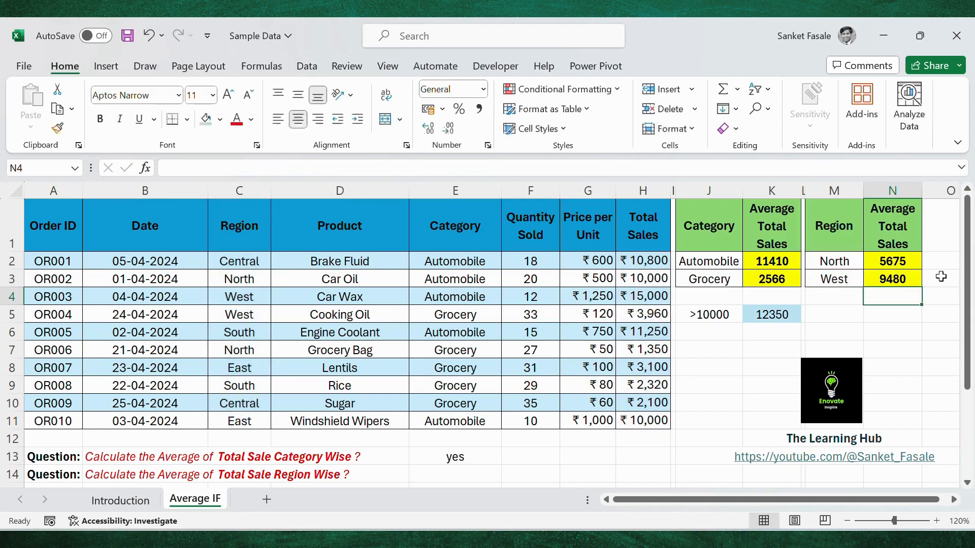
{"action": "key", "text": "Up"}
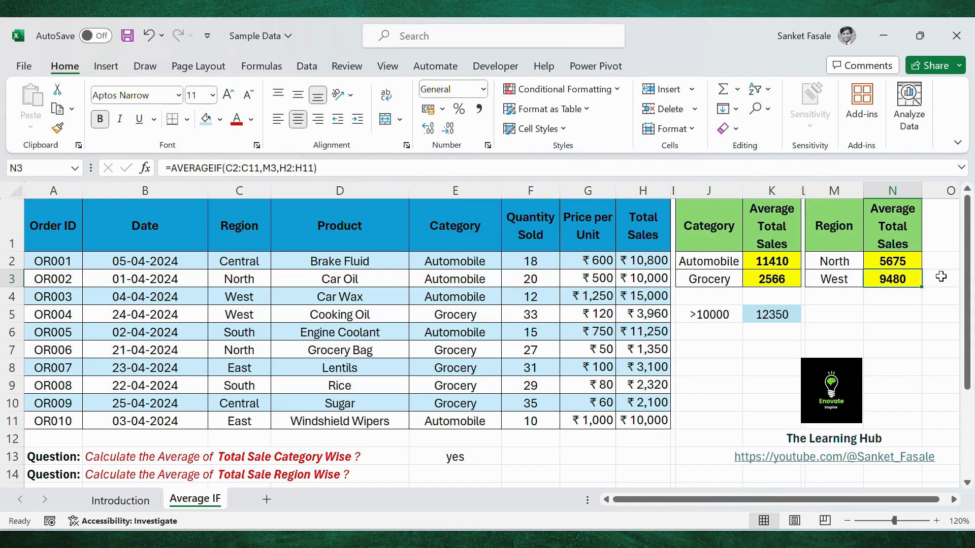
Mark the region-wise average question as answered by entering "yes" in cell E14.
{"action": "left_click", "coordinate": [458, 478]}
{"action": "type", "text": "yes"}
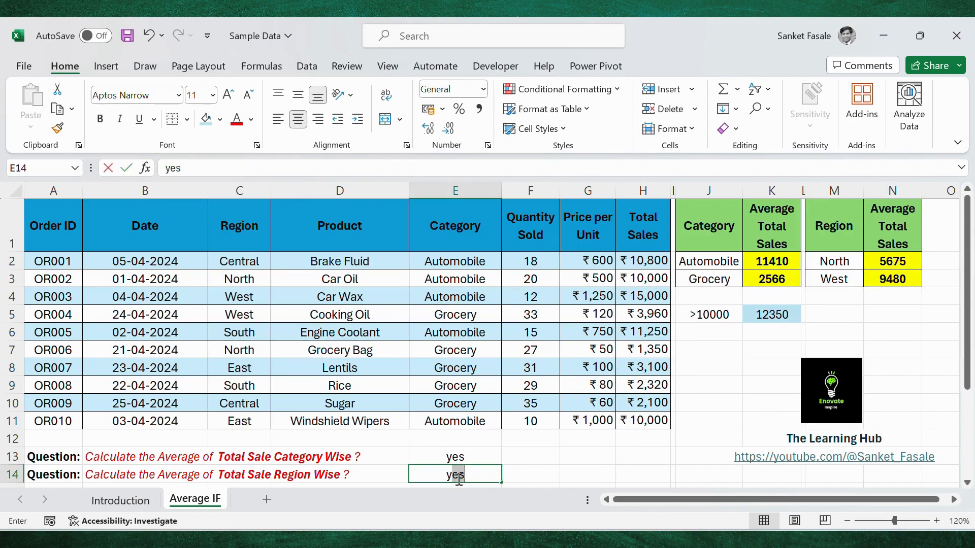
{"action": "key", "text": "Return"}
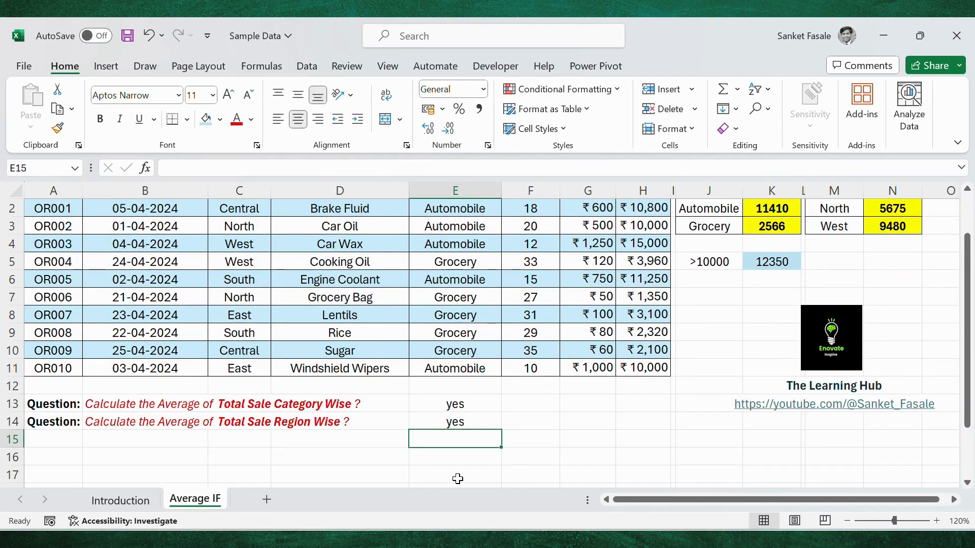
Go back to the header row of the sheet and over to the empty cell M5 below the region averages.
{"action": "key", "text": "Up"}
{"action": "key", "text": "Up"}
{"action": "key", "text": "Up"}
{"action": "key", "text": "Up"}
{"action": "key", "text": "Up"}
{"action": "key", "text": "Up"}
{"action": "key", "text": "Up"}
{"action": "key", "text": "Up"}
{"action": "key", "text": "Up"}
{"action": "key", "text": "Up"}
{"action": "key", "text": "Up"}
{"action": "key", "text": "Up"}
{"action": "key", "text": "Up"}
{"action": "key", "text": "Up"}
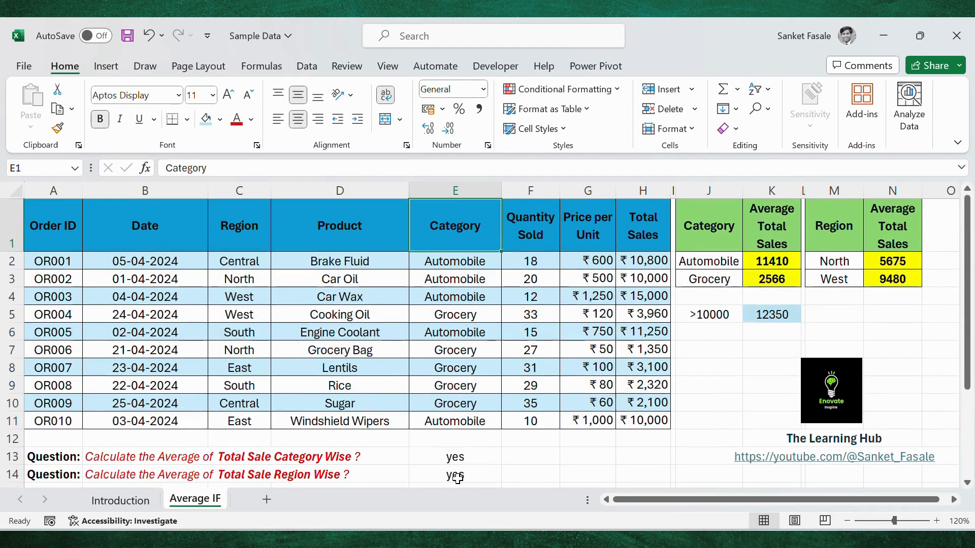
{"action": "key", "text": "Right"}
{"action": "key", "text": "Right"}
{"action": "key", "text": "Right"}
{"action": "key", "text": "Right"}
{"action": "key", "text": "Right"}
{"action": "key", "text": "Right"}
{"action": "key", "text": "Right"}
{"action": "key", "text": "Right"}
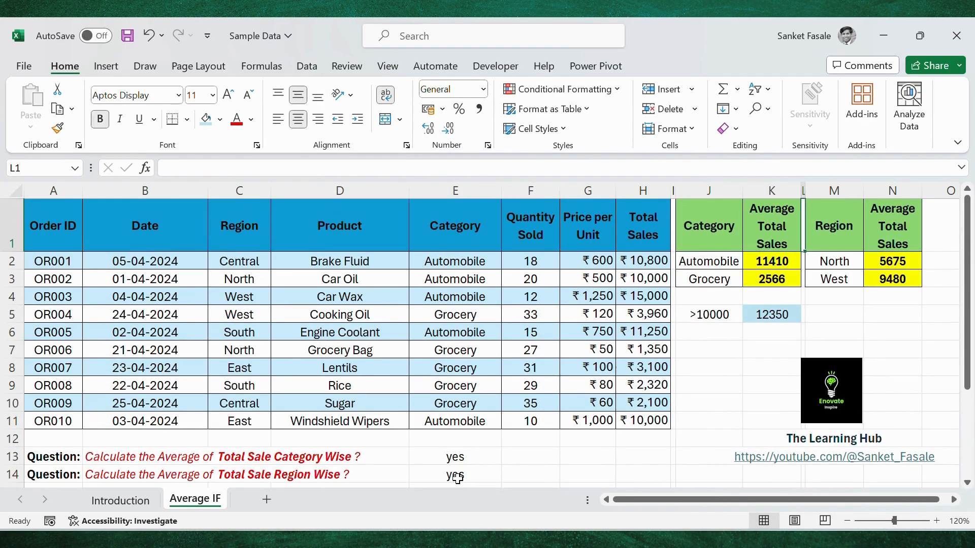
{"action": "key", "text": "Down"}
{"action": "key", "text": "Down"}
{"action": "key", "text": "Down"}
{"action": "key", "text": "Down"}
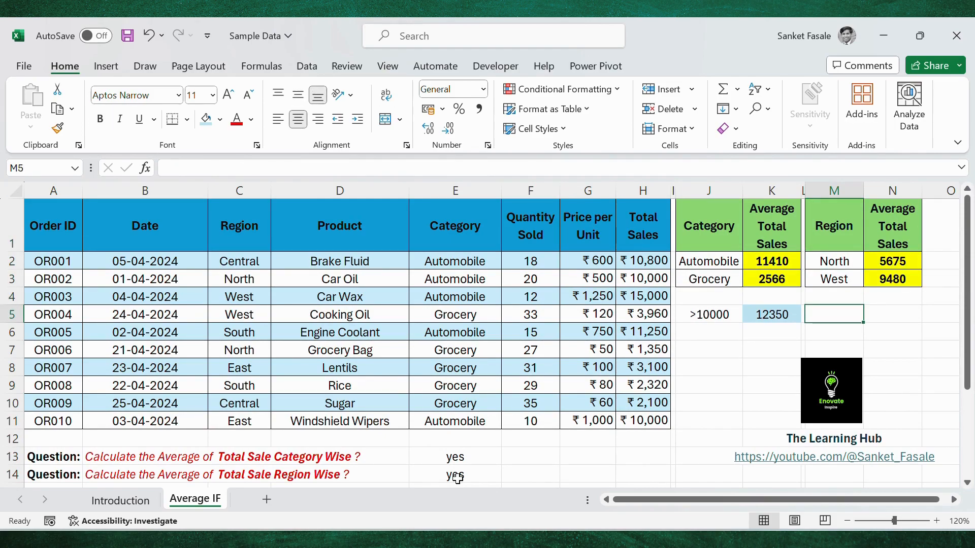